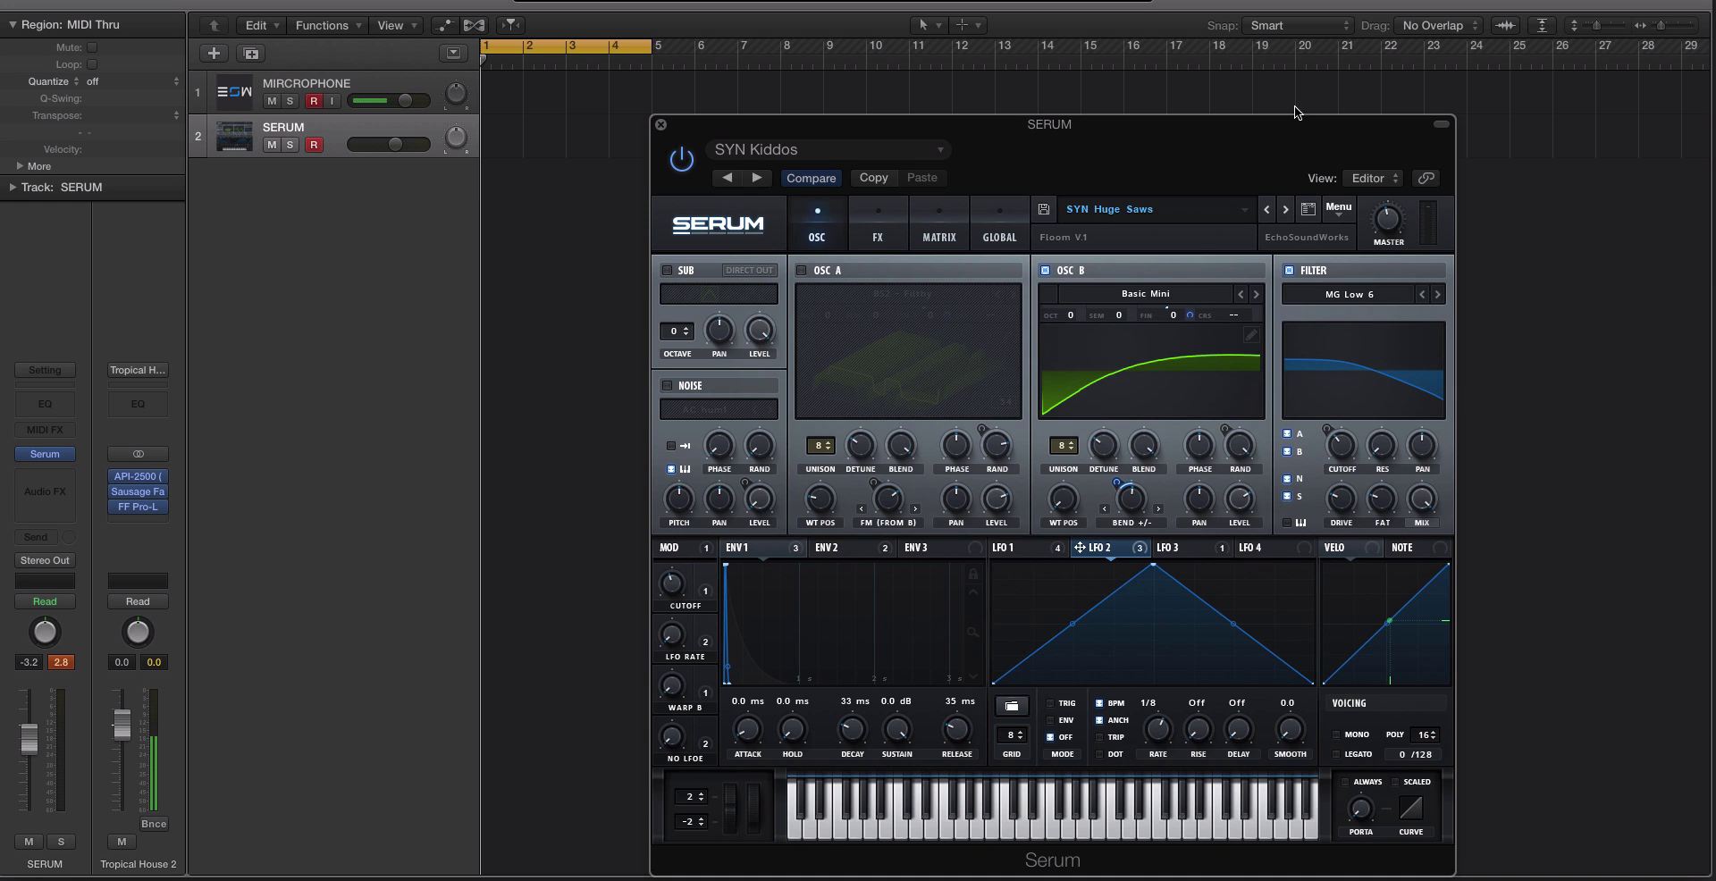
- Resample the SYN Huge Saws patch into OSC A twice using Menu > Resample to OSC A
drag(1135, 120, 1003, 104)
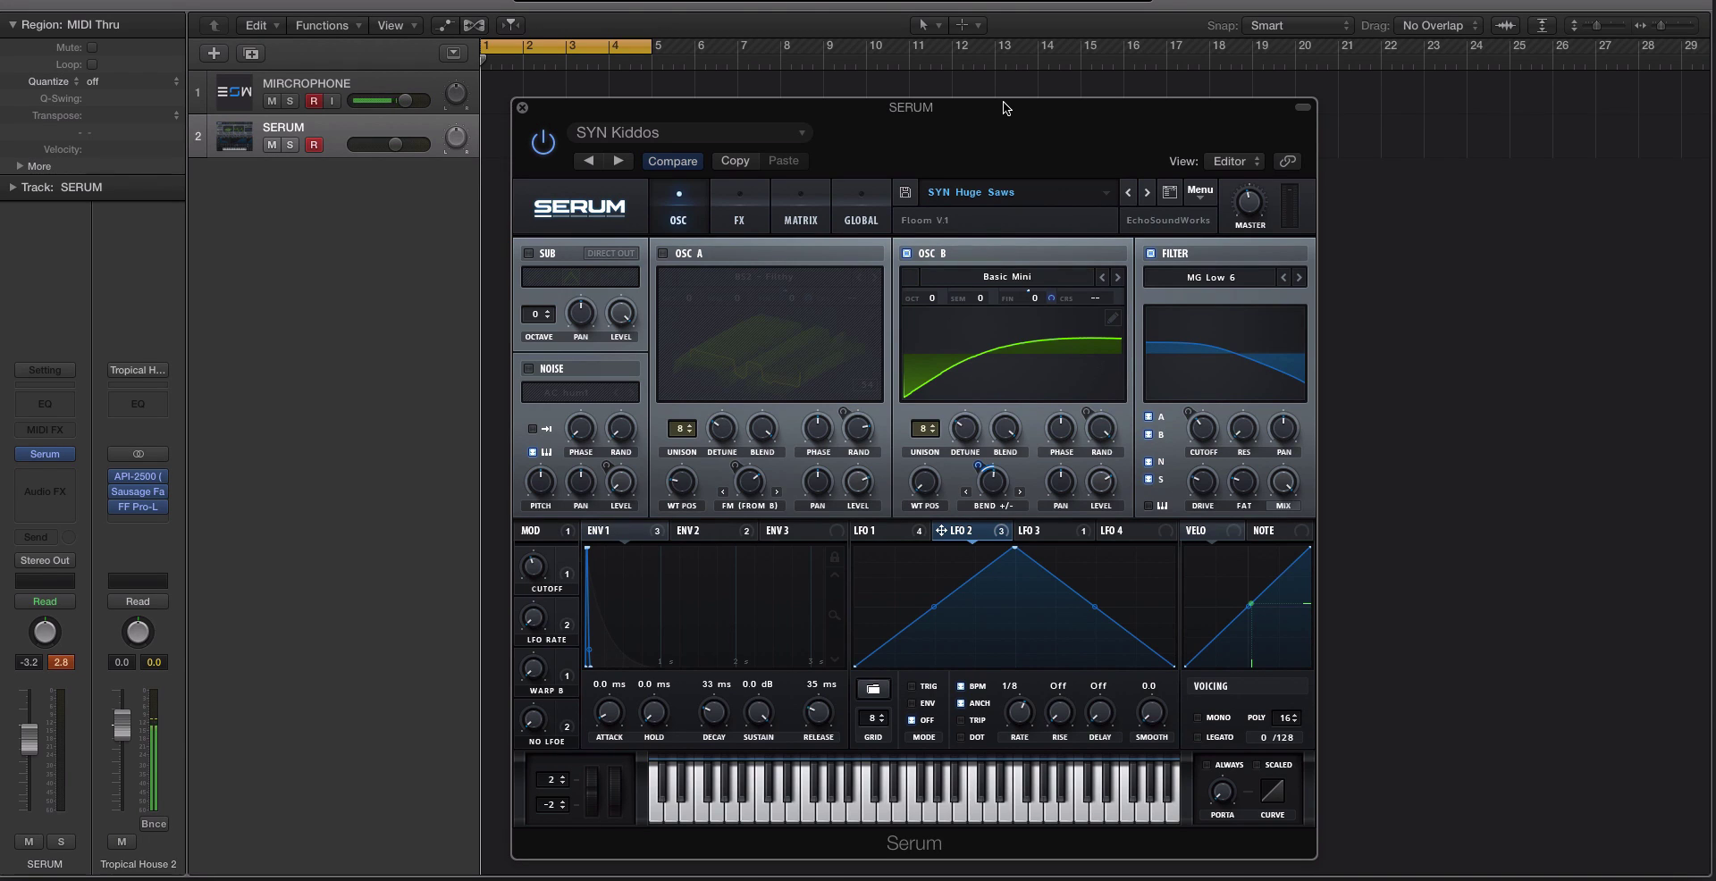
click(1200, 191)
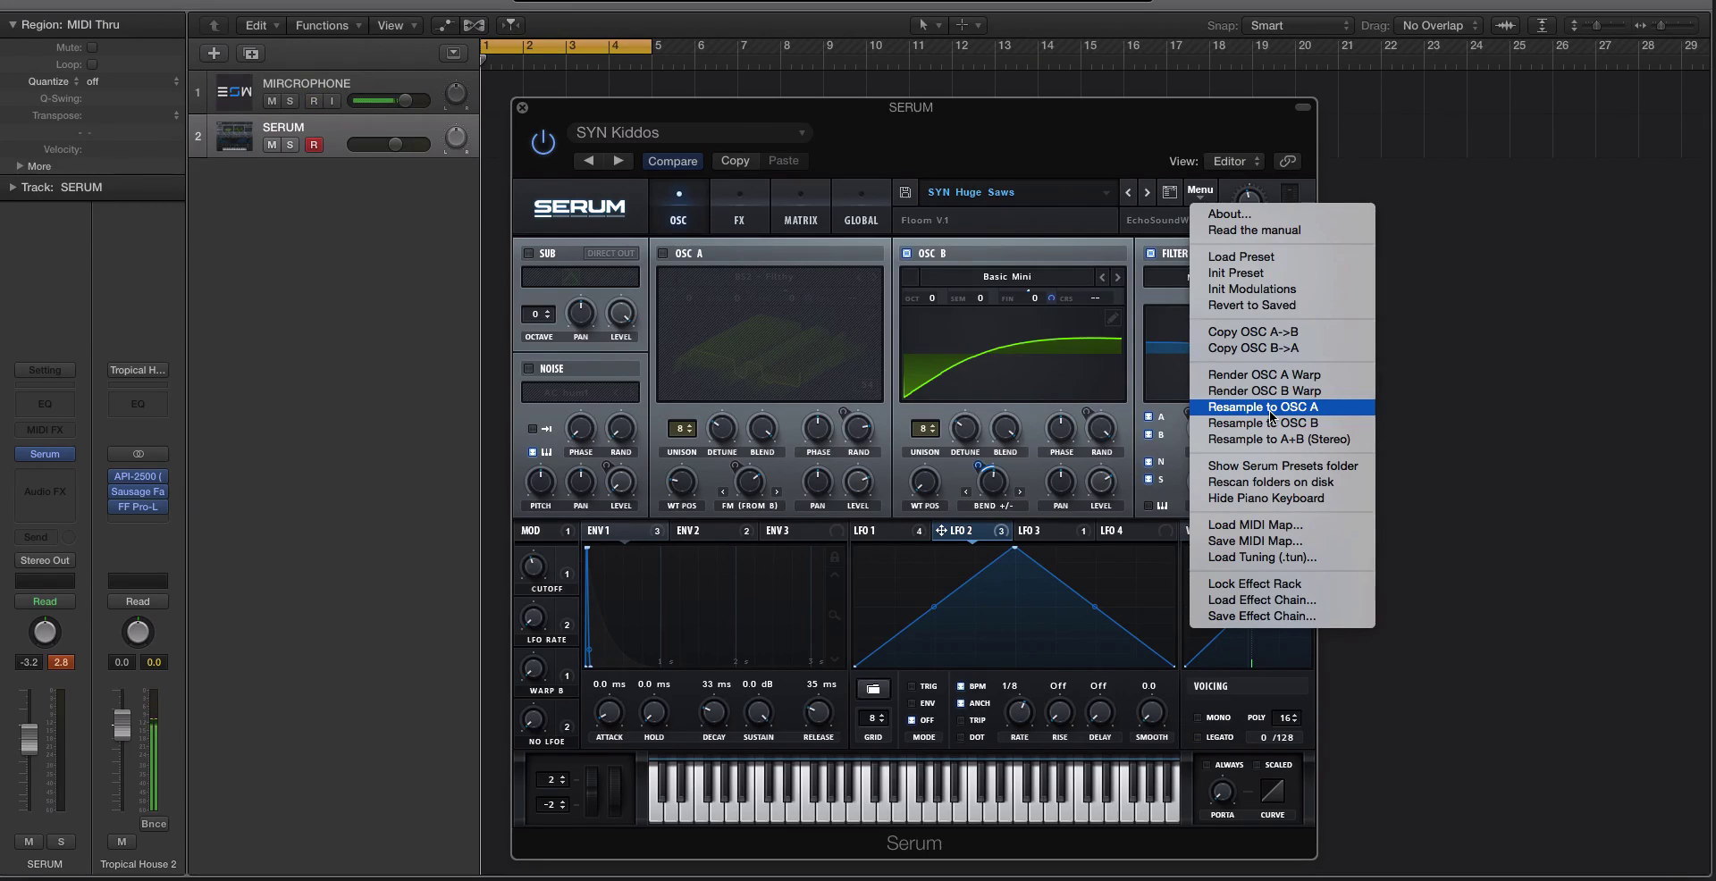
click(1270, 411)
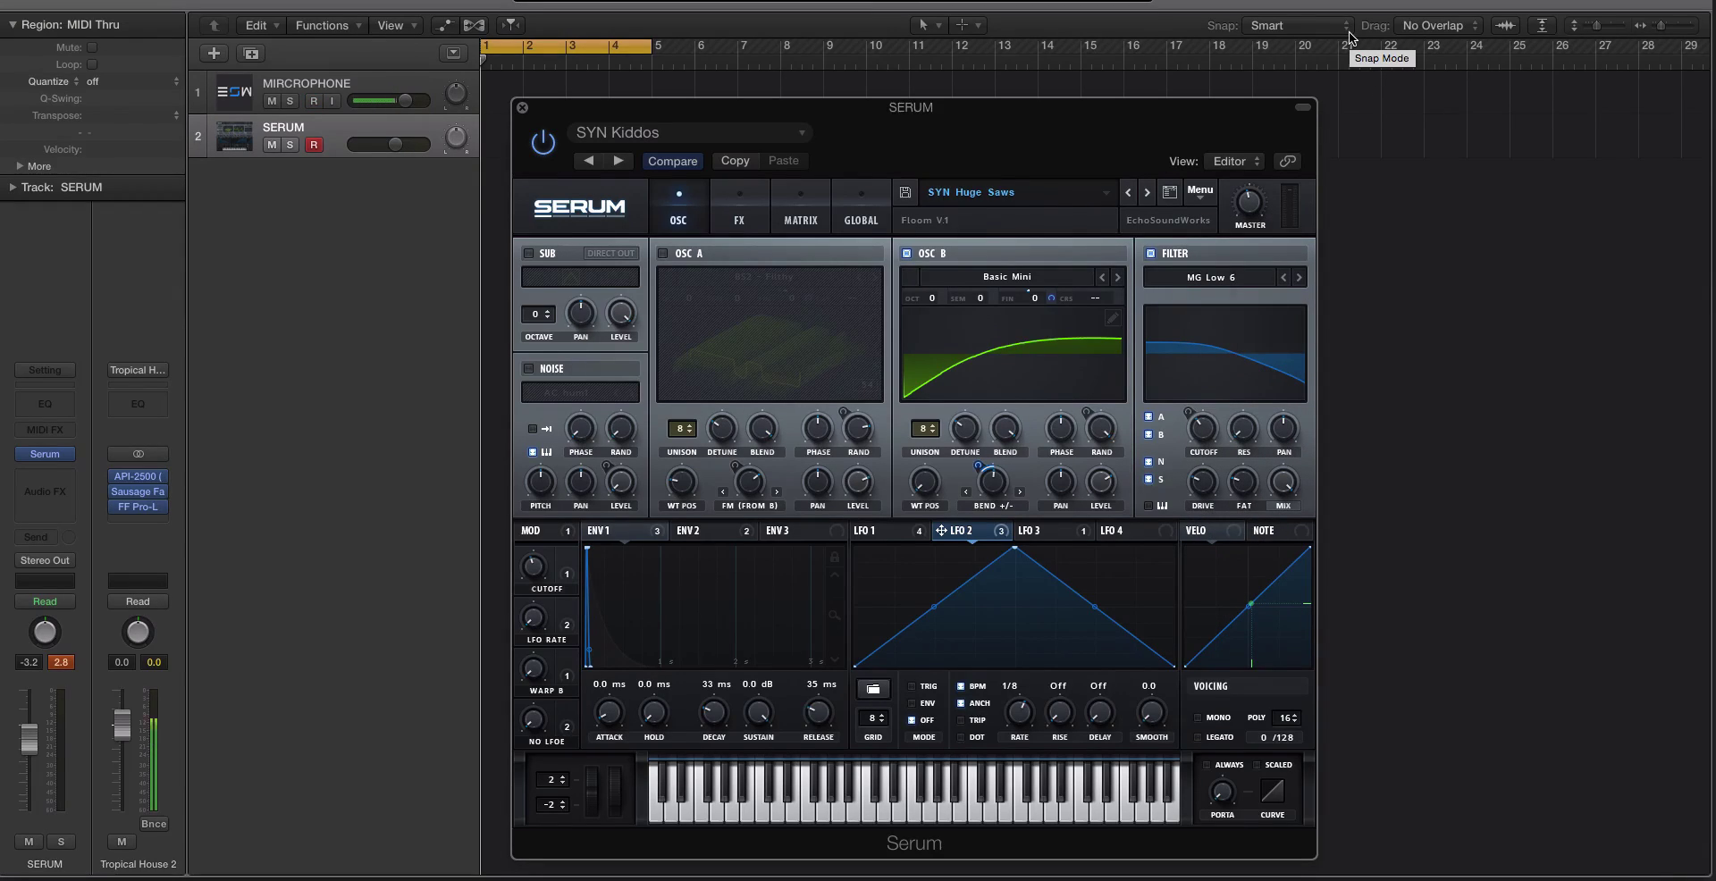
click(1200, 191)
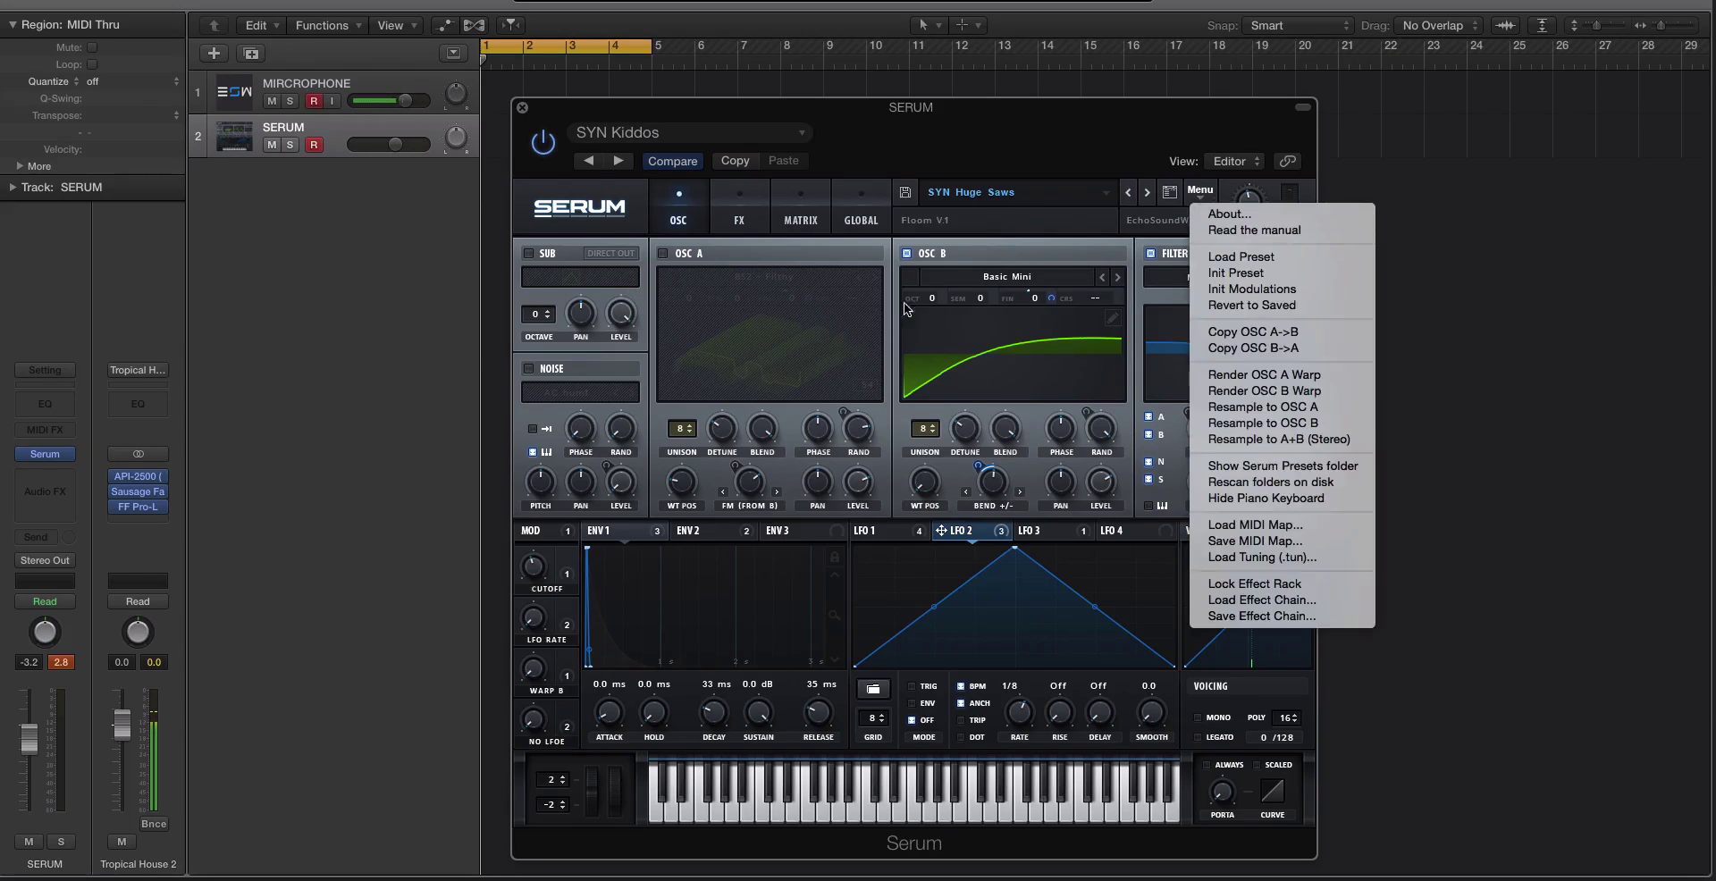
click(1315, 408)
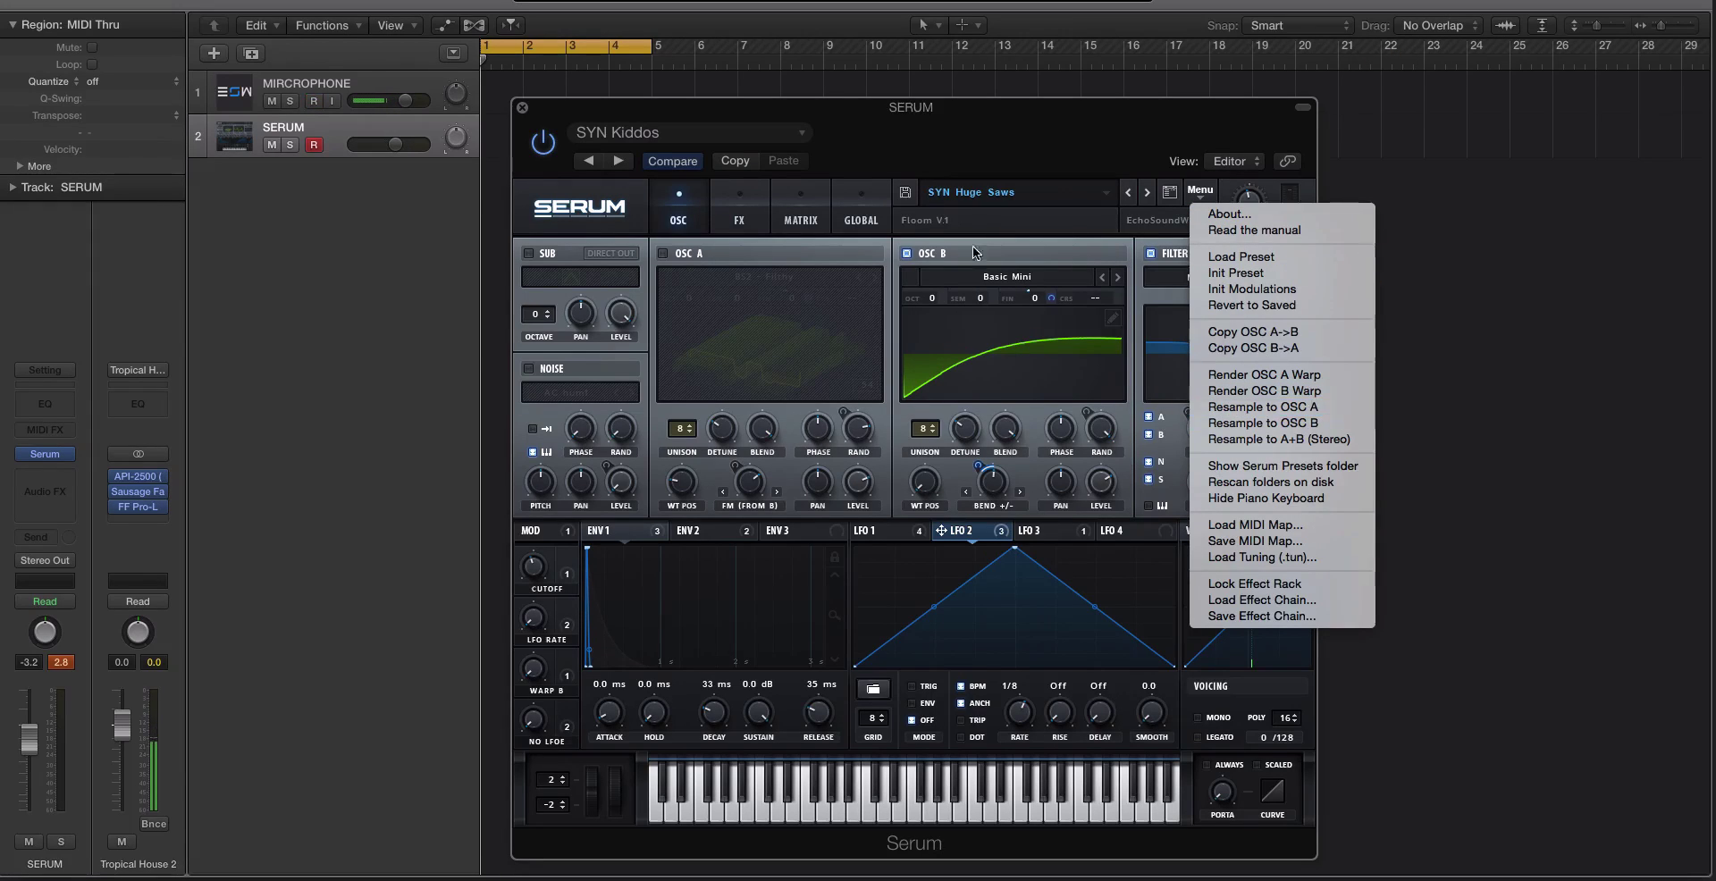
- Switch on OSC A, the sub oscillator and the noise oscillator
click(663, 254)
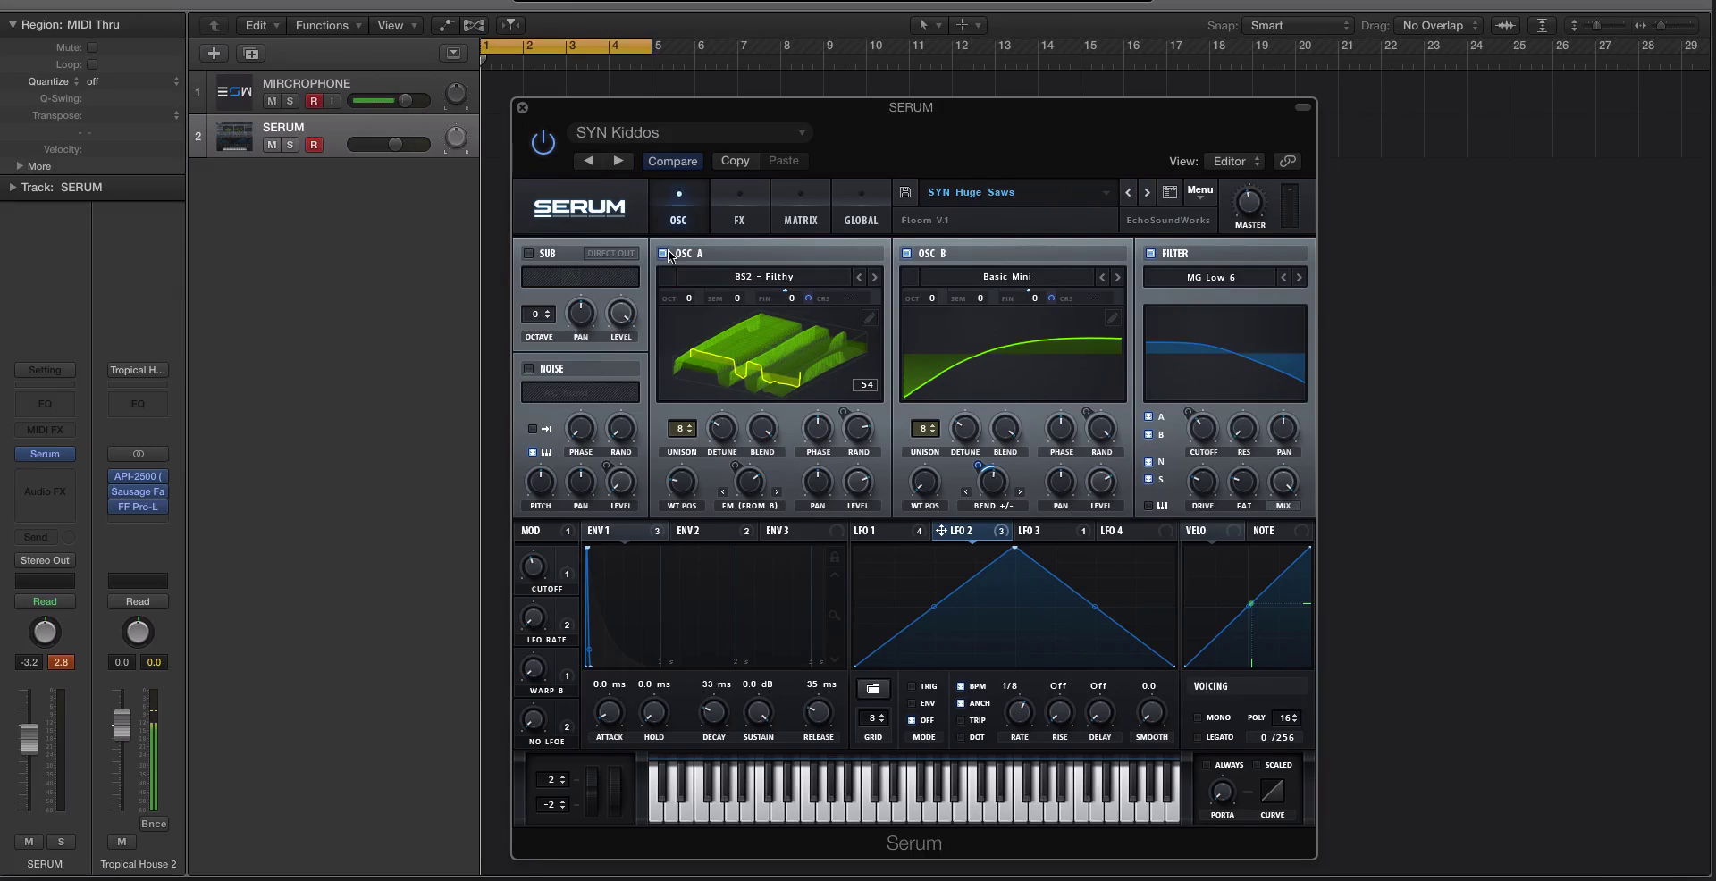
click(529, 254)
click(529, 369)
- Open and dismiss the Menu, then show the FX rack with its Distortion, Delay, EQ and Compressor
click(1201, 191)
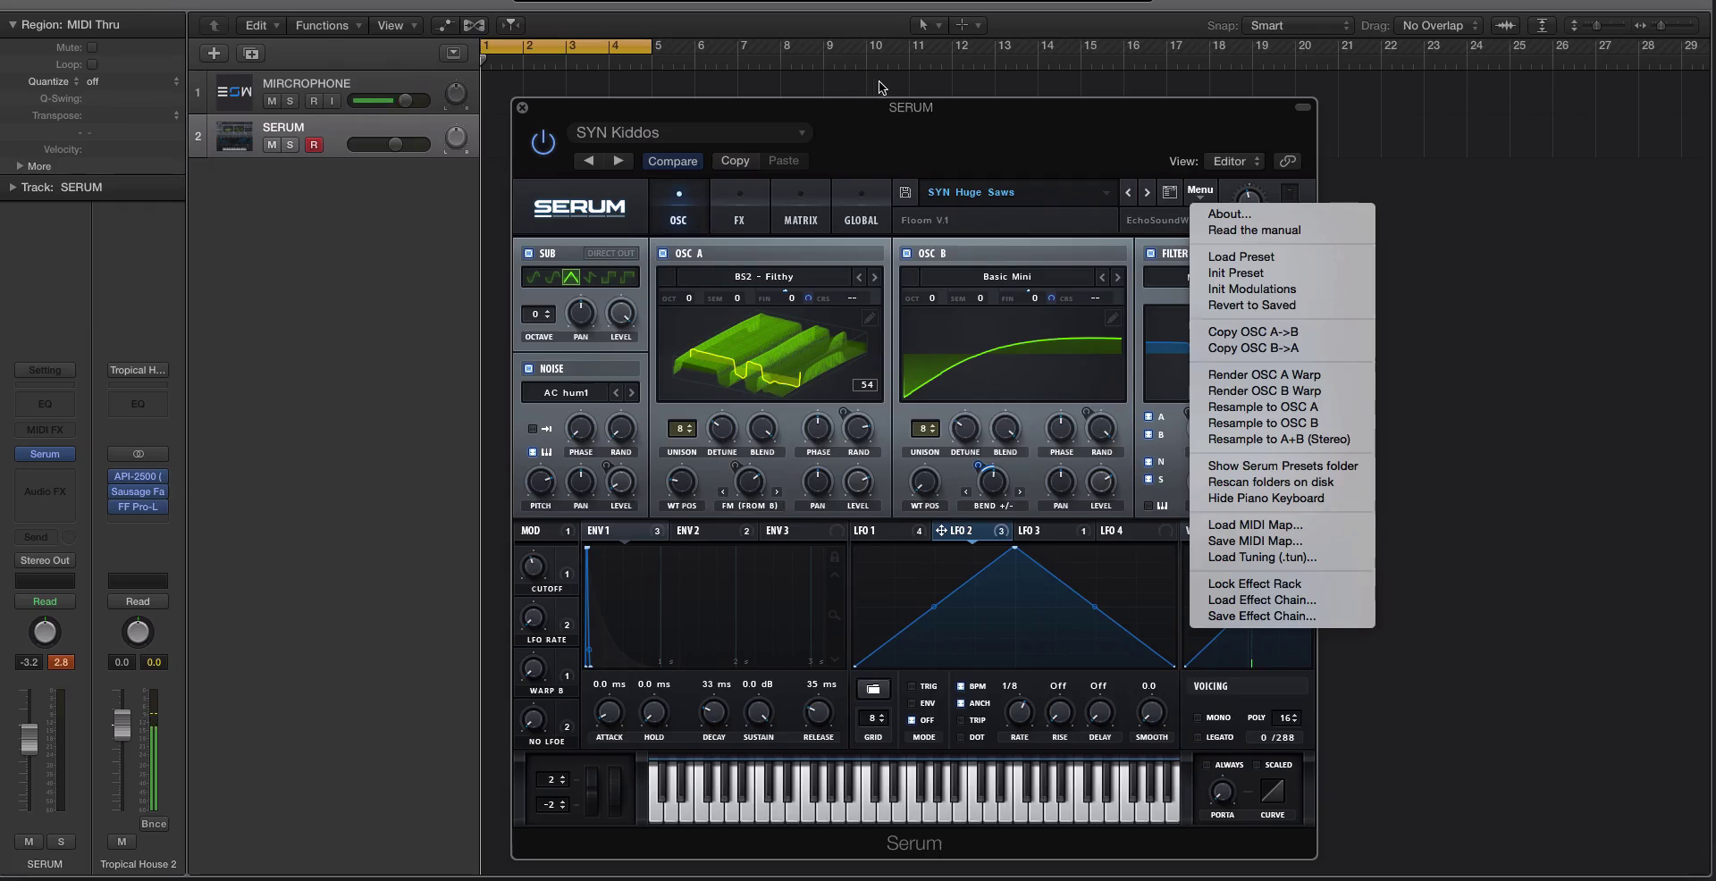
click(786, 217)
click(753, 220)
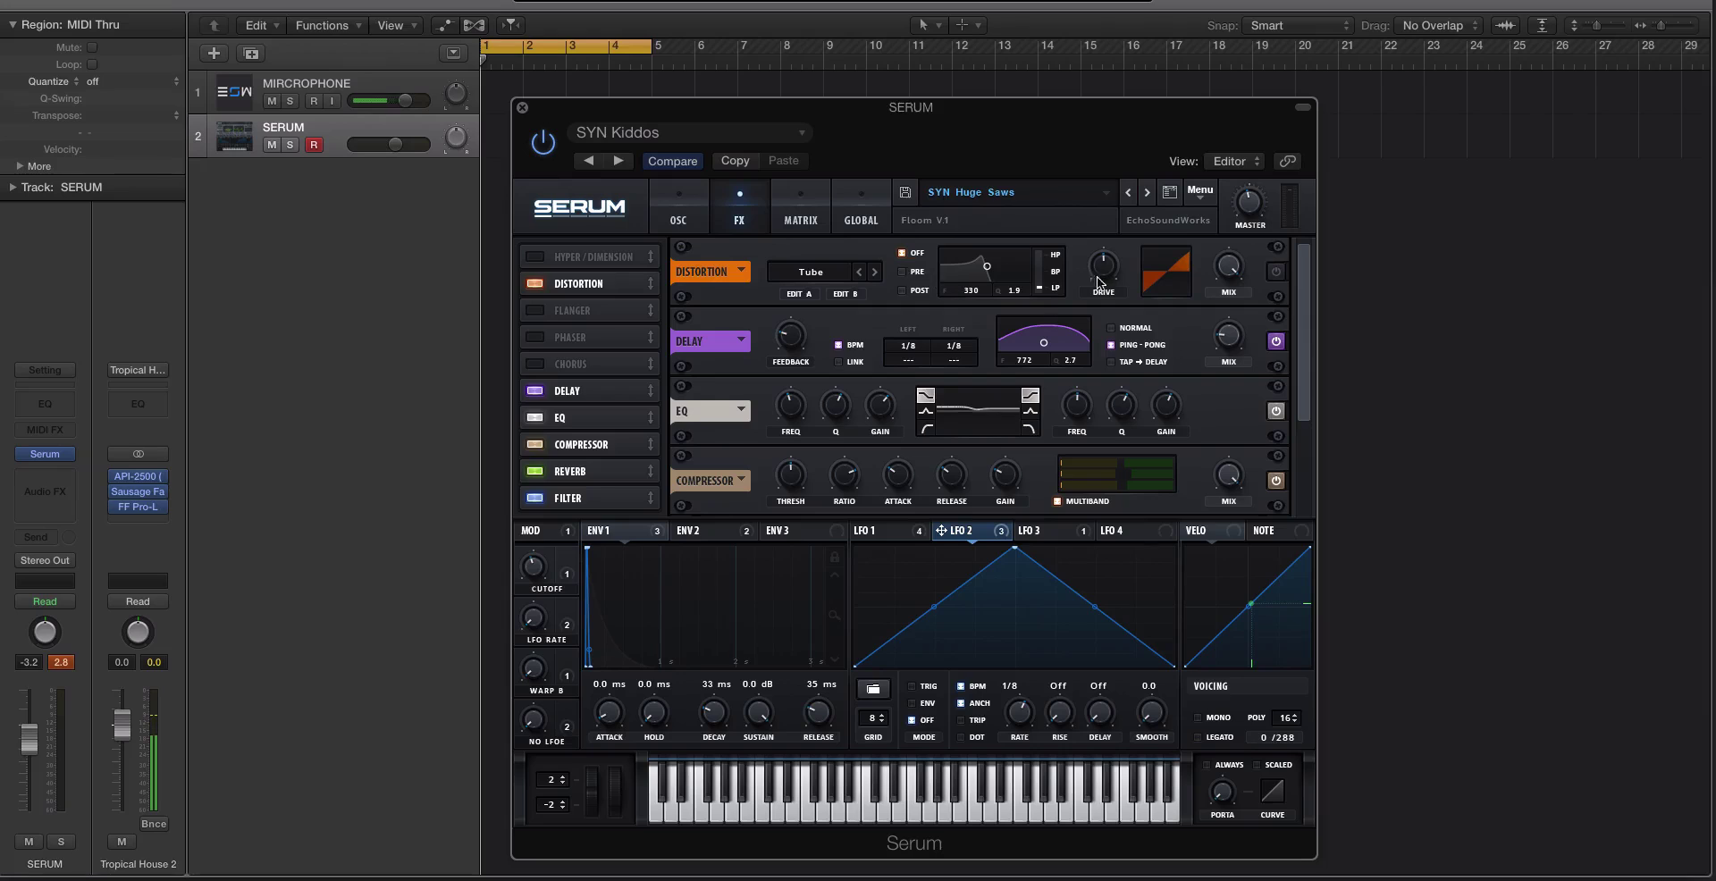
mouse_move(1107, 243)
scroll(1033, 327, down, 3)
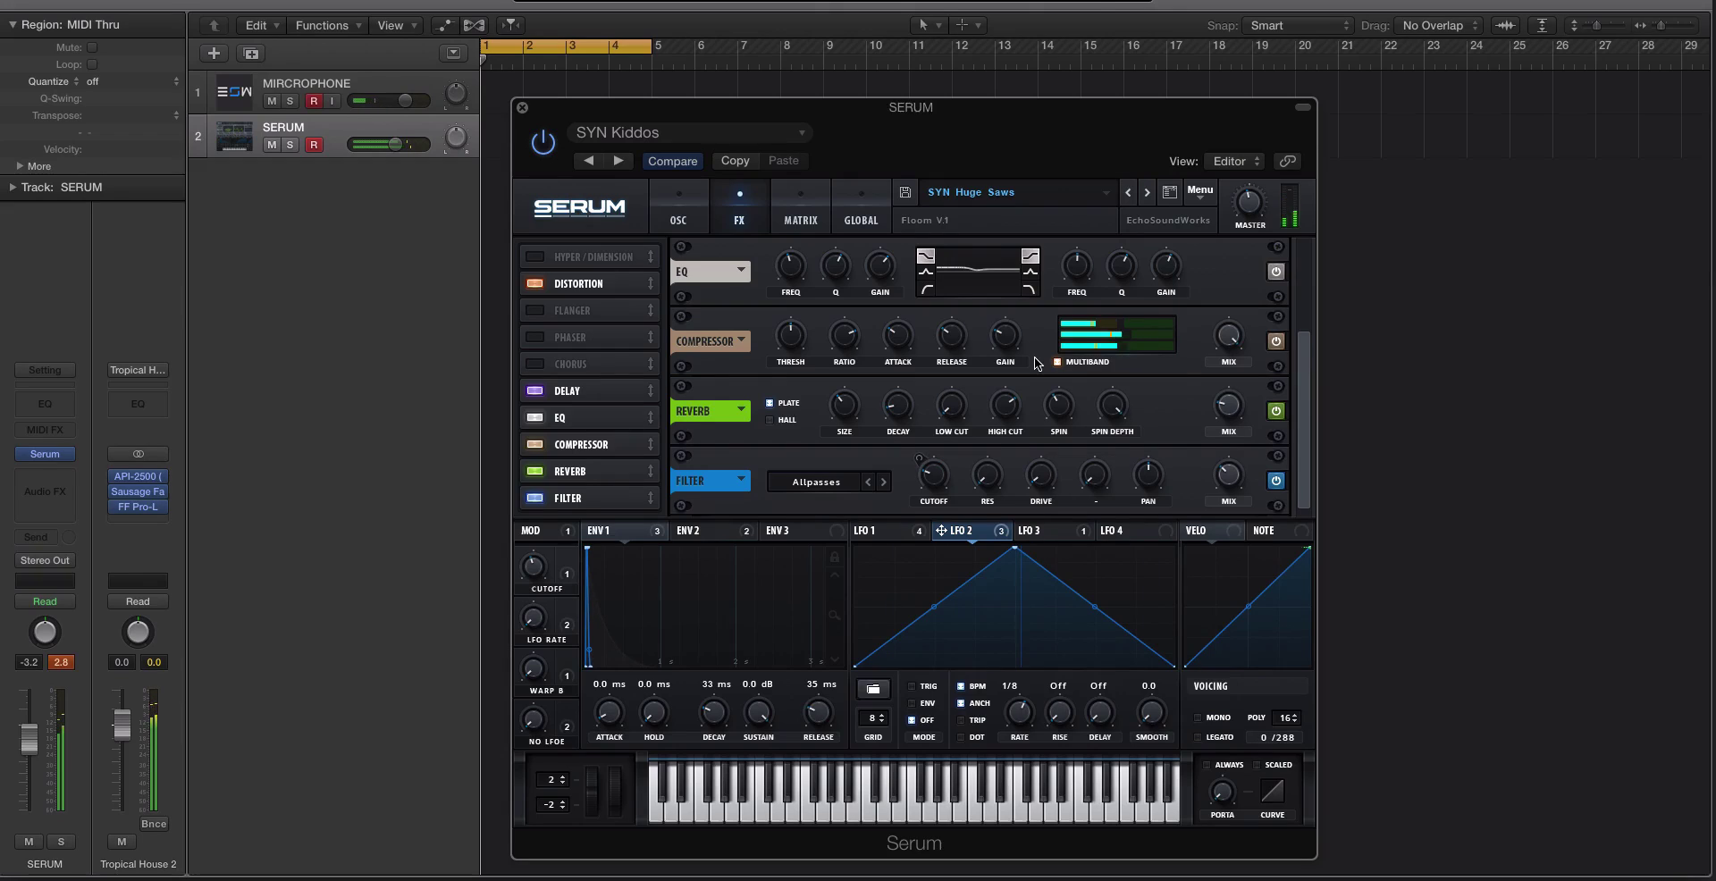
- Back on the oscillator page, raise OSC A's FM (FROM B) warp from 46% to 93%
drag(764, 114, 812, 102)
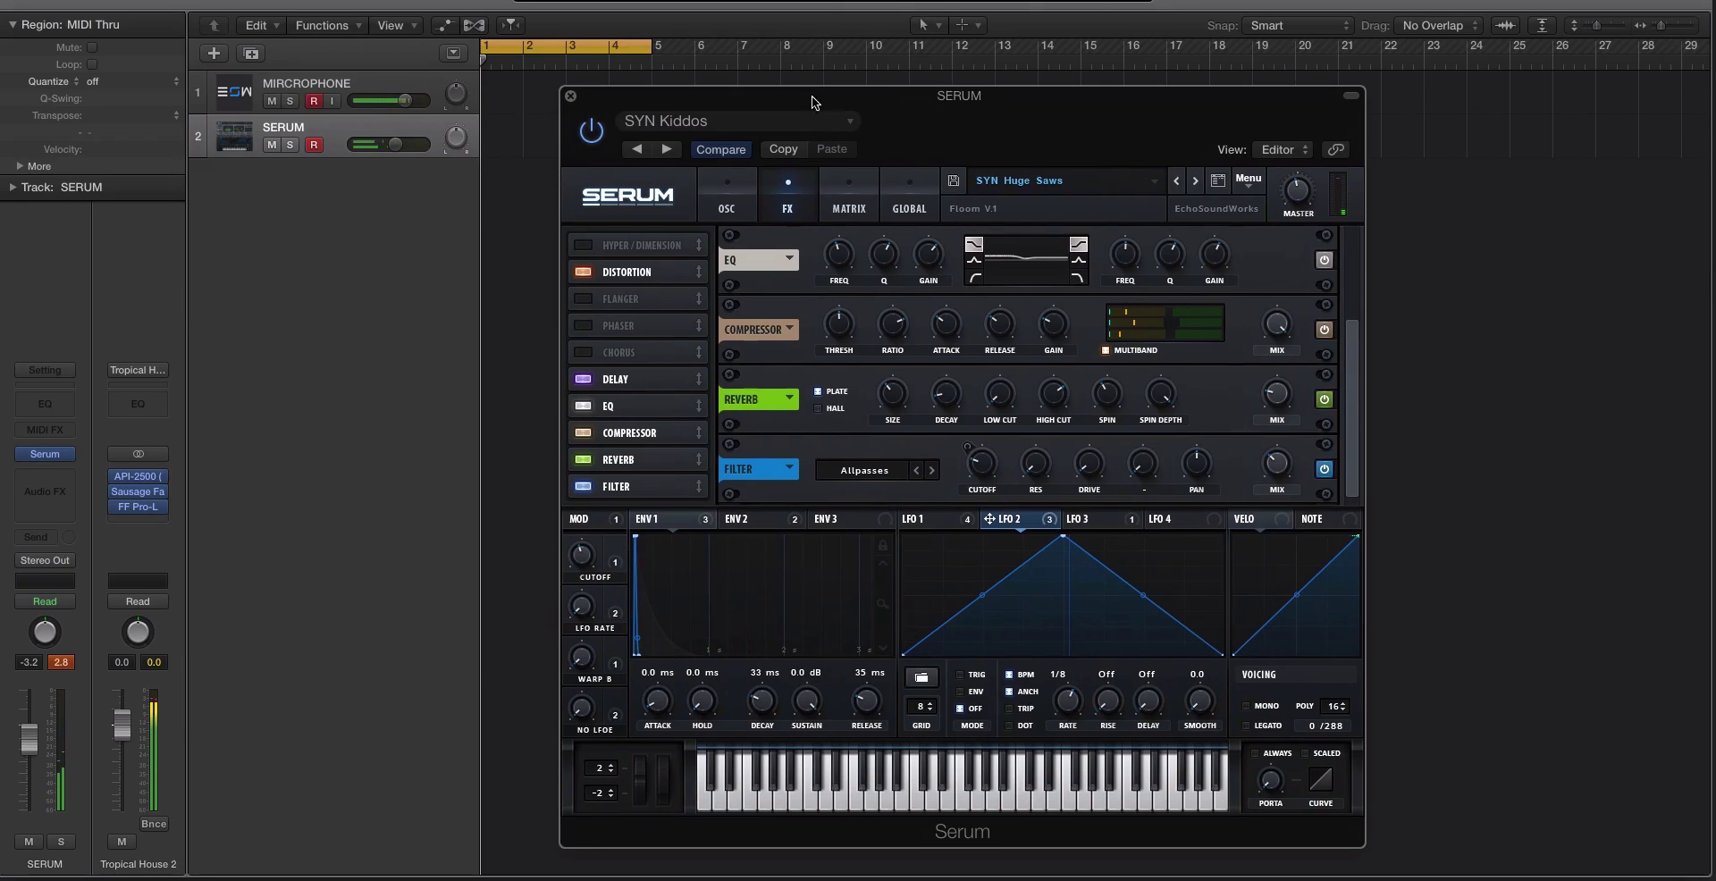
click(736, 193)
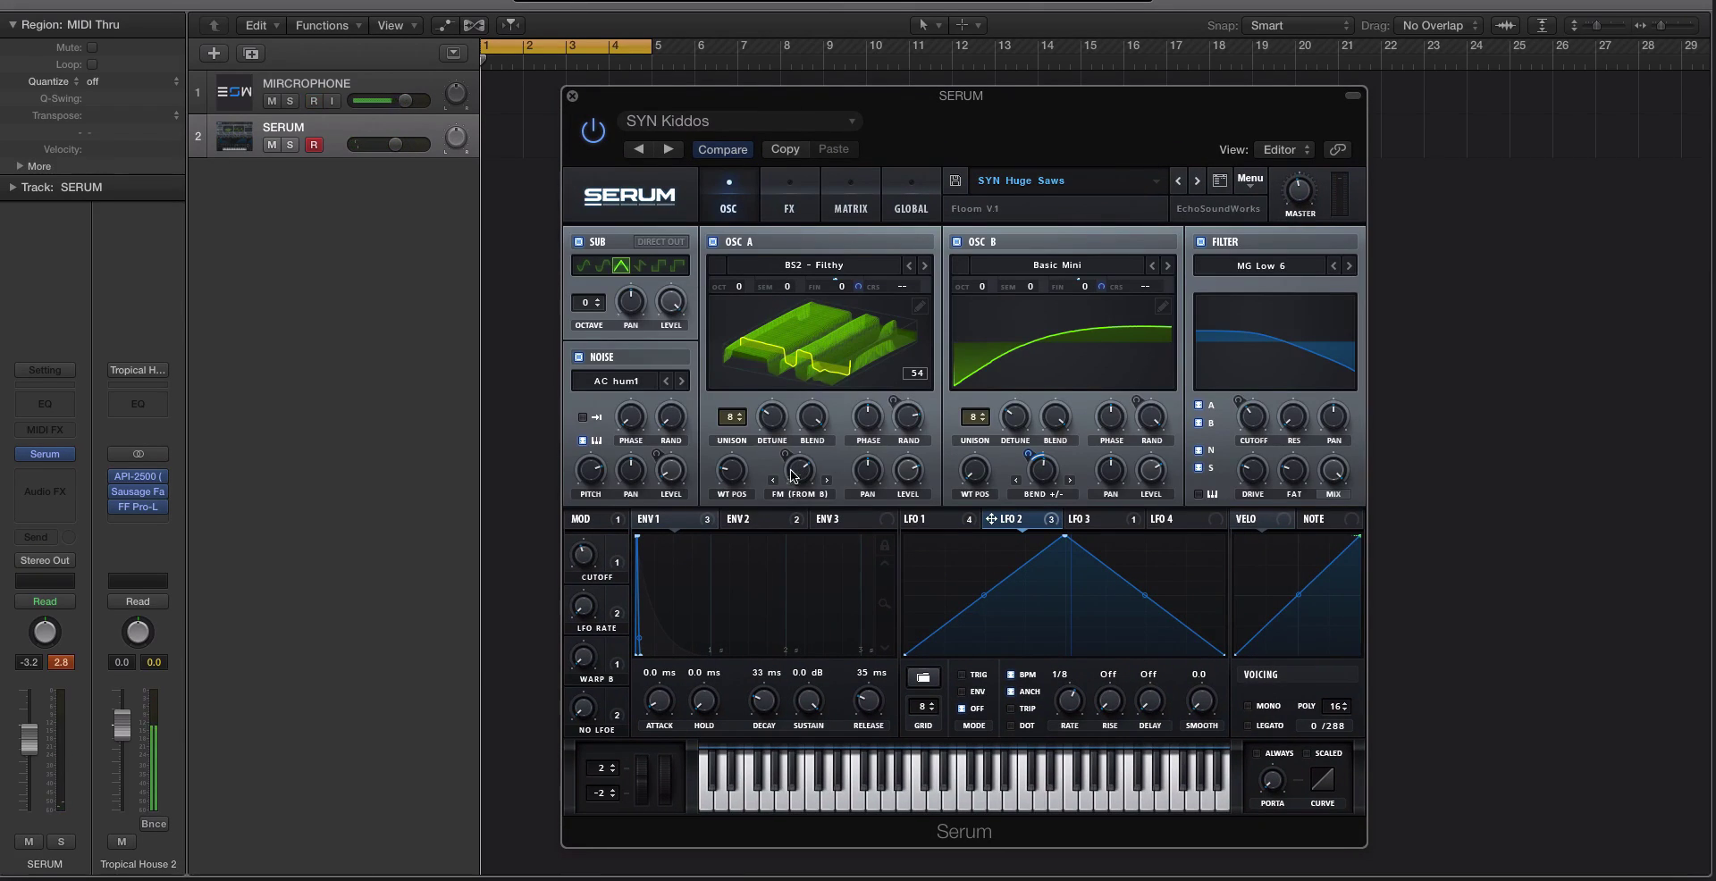
drag(794, 516, 797, 379)
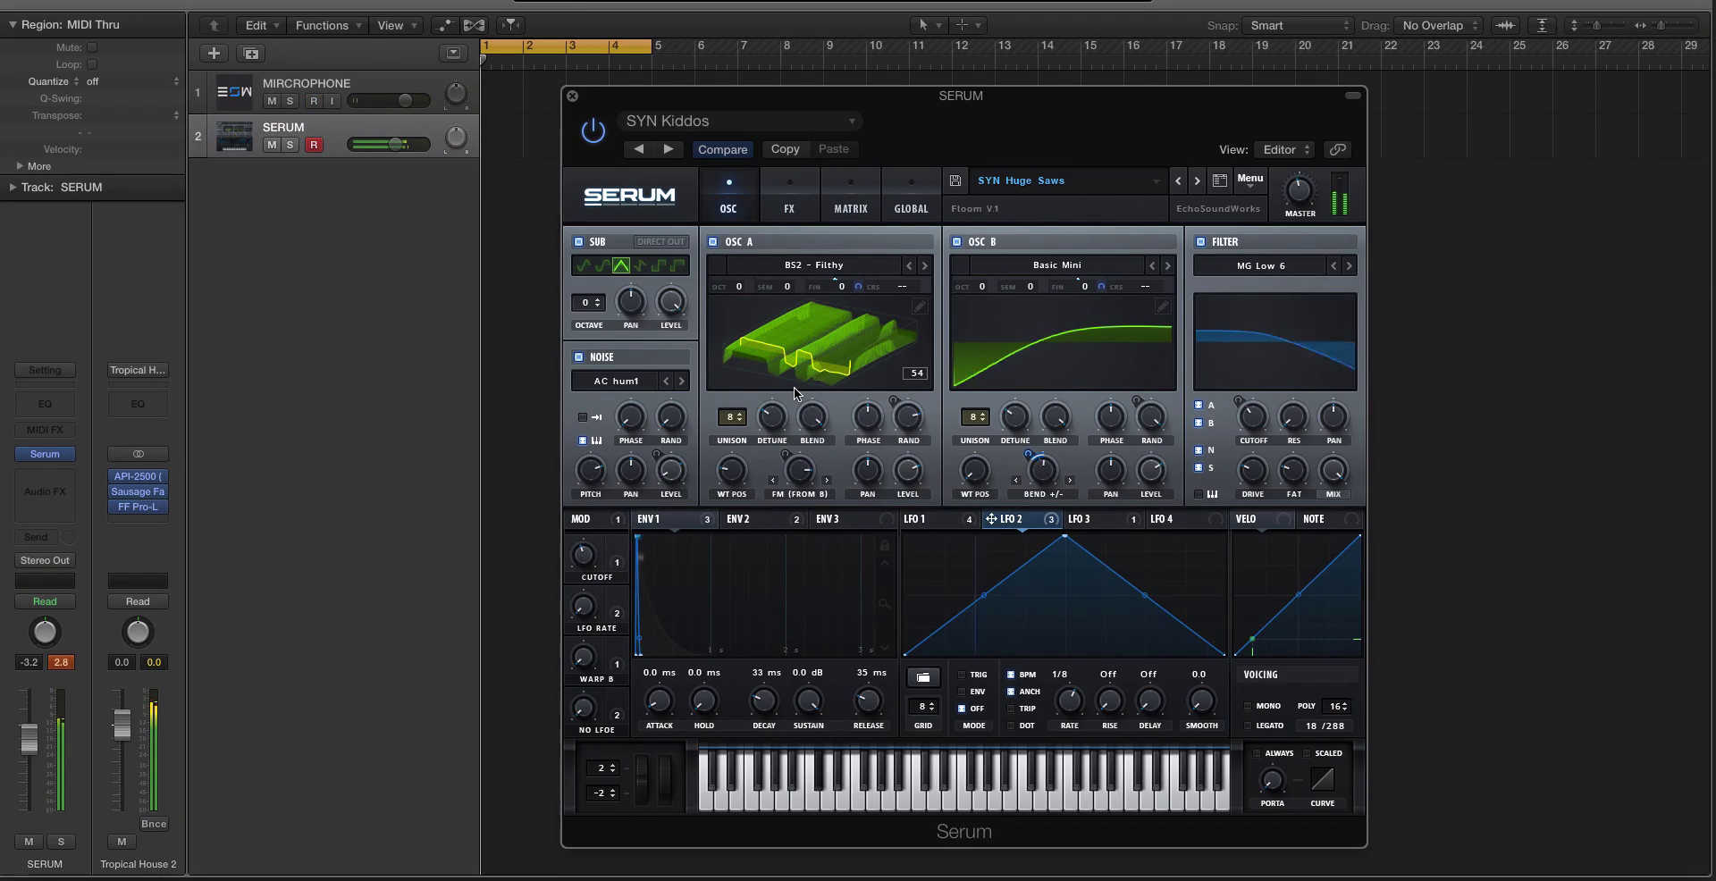
- Route LFO 1 to OSC A's FM warp and OSC B's wavetable position
click(954, 524)
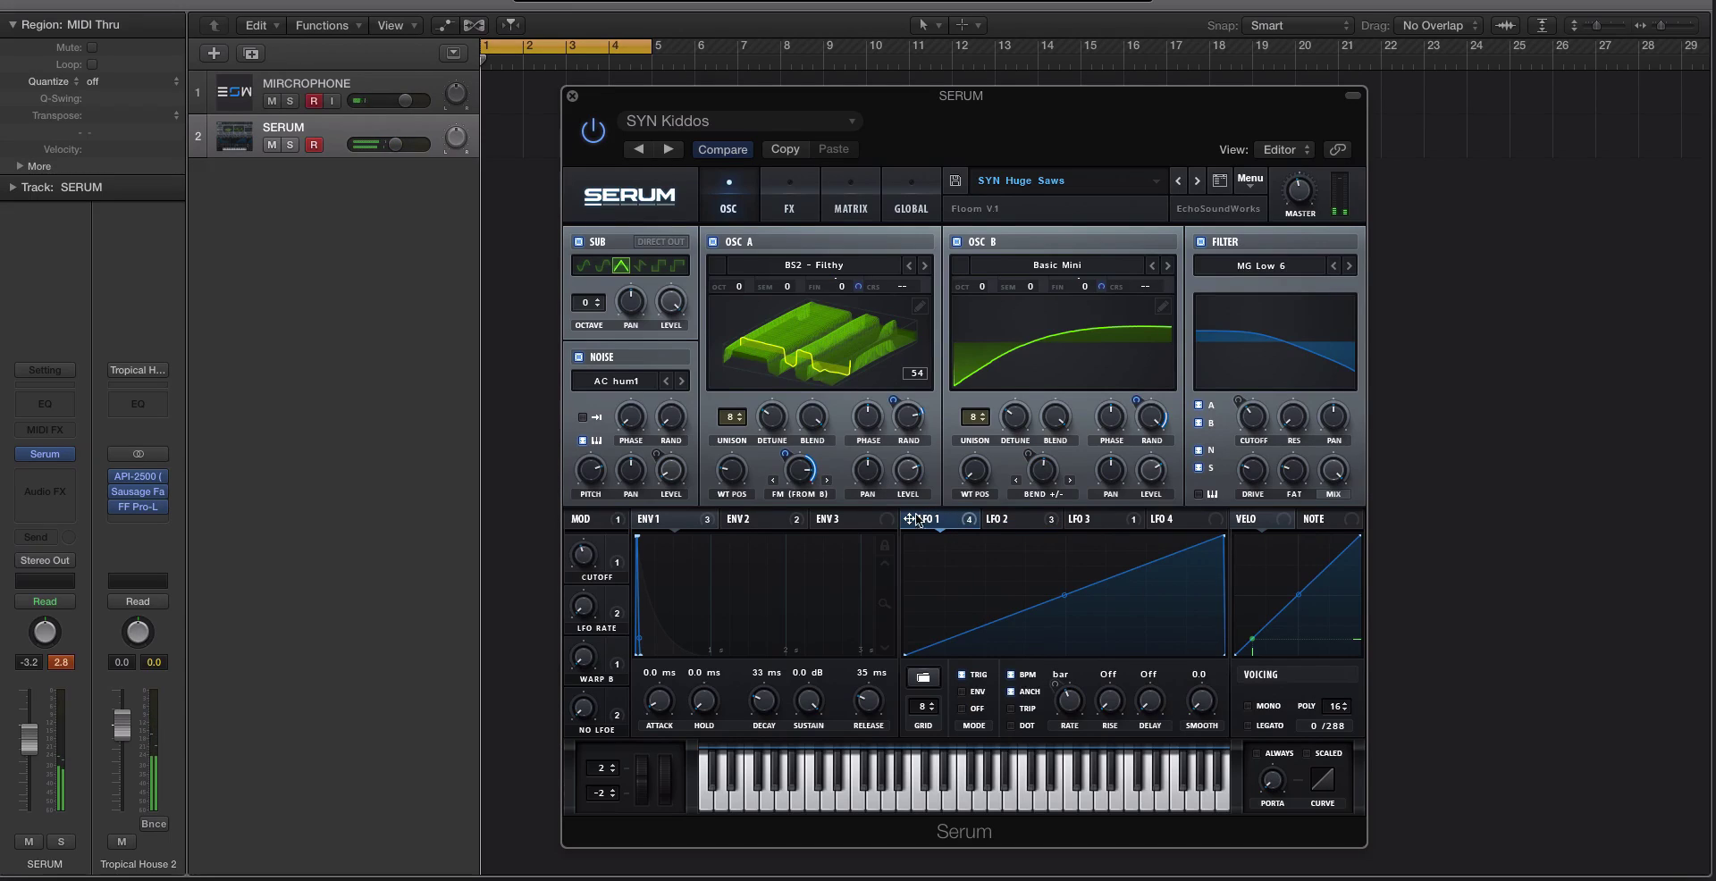
drag(784, 458, 726, 491)
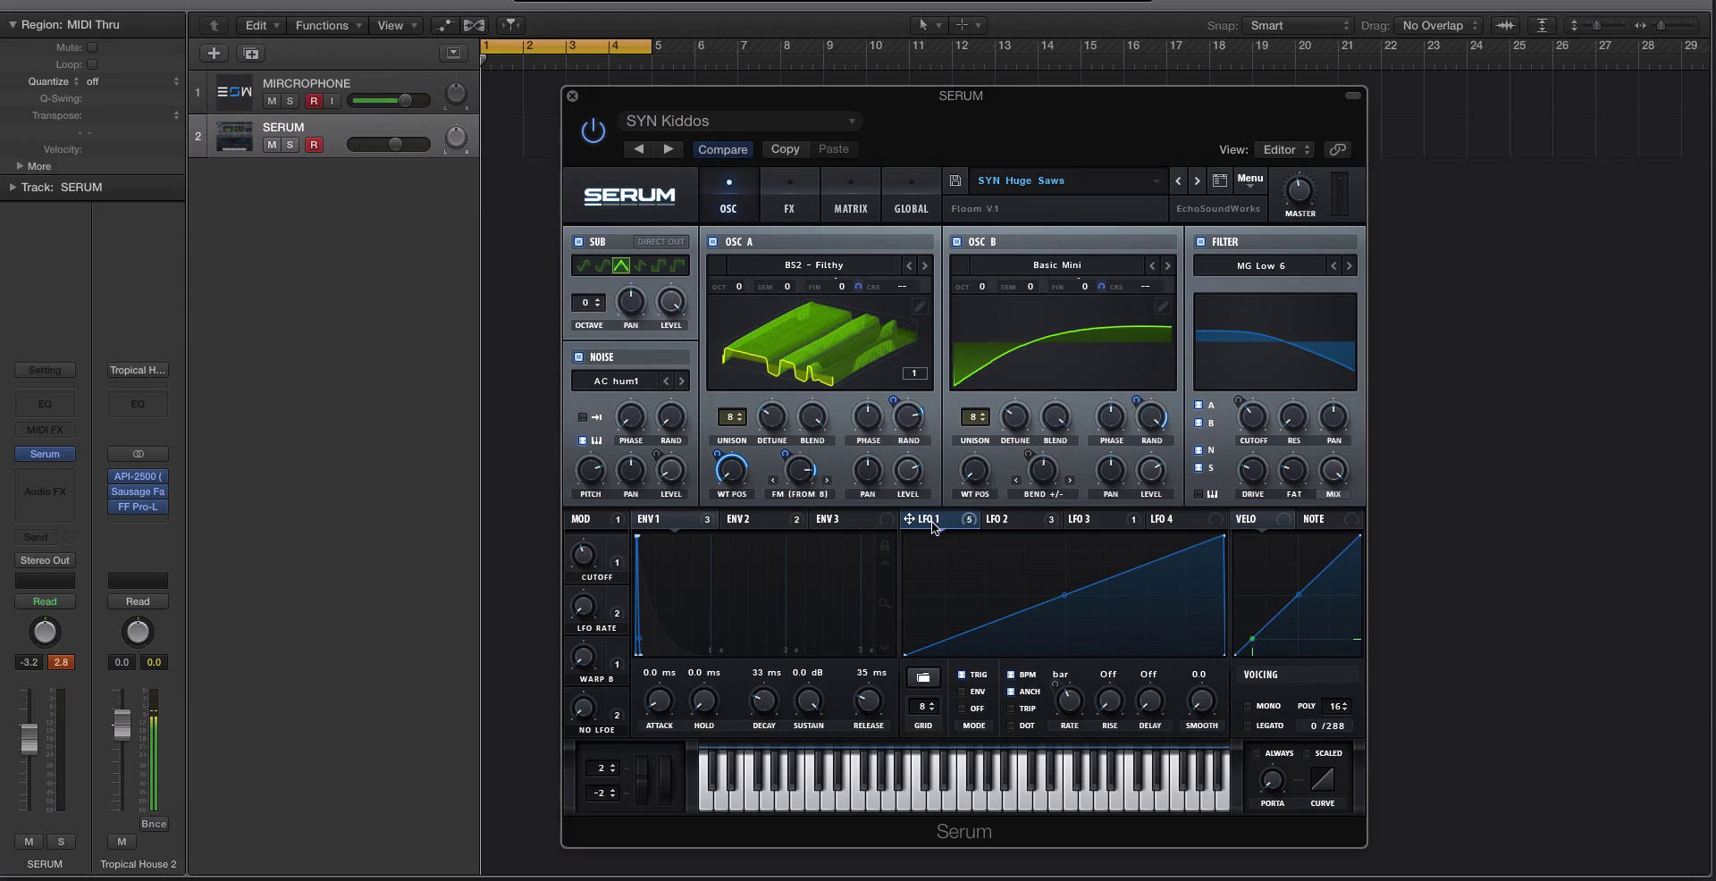
drag(934, 528, 963, 462)
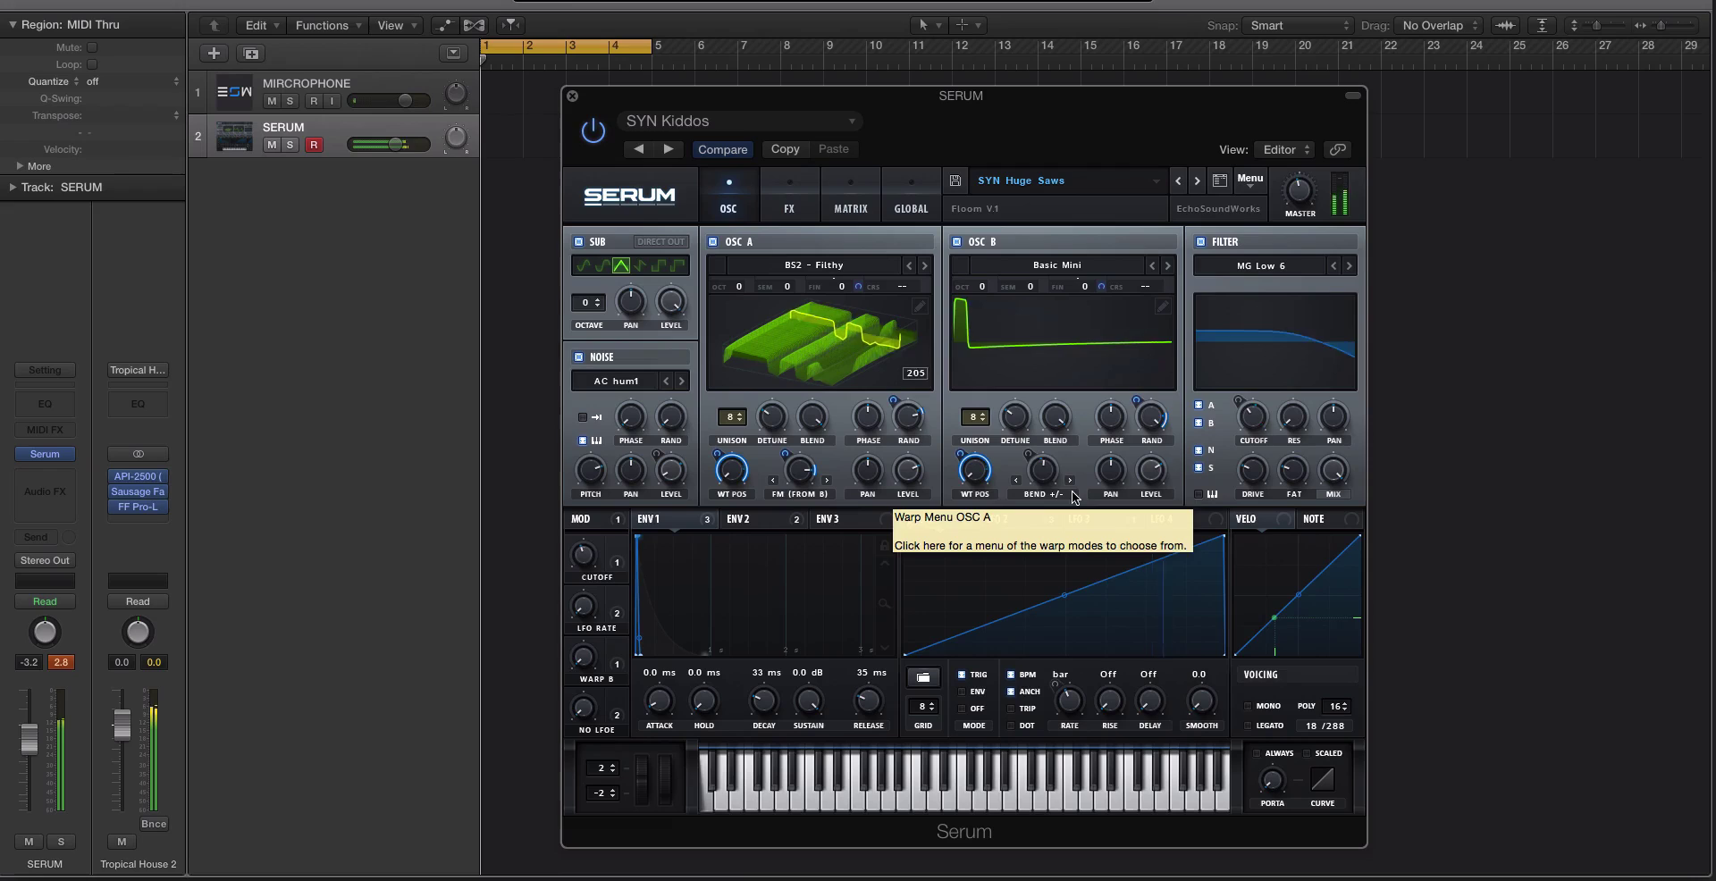
- Remove all modulation from OSC A's FM warp and OSC B's bend warp
right_click(801, 471)
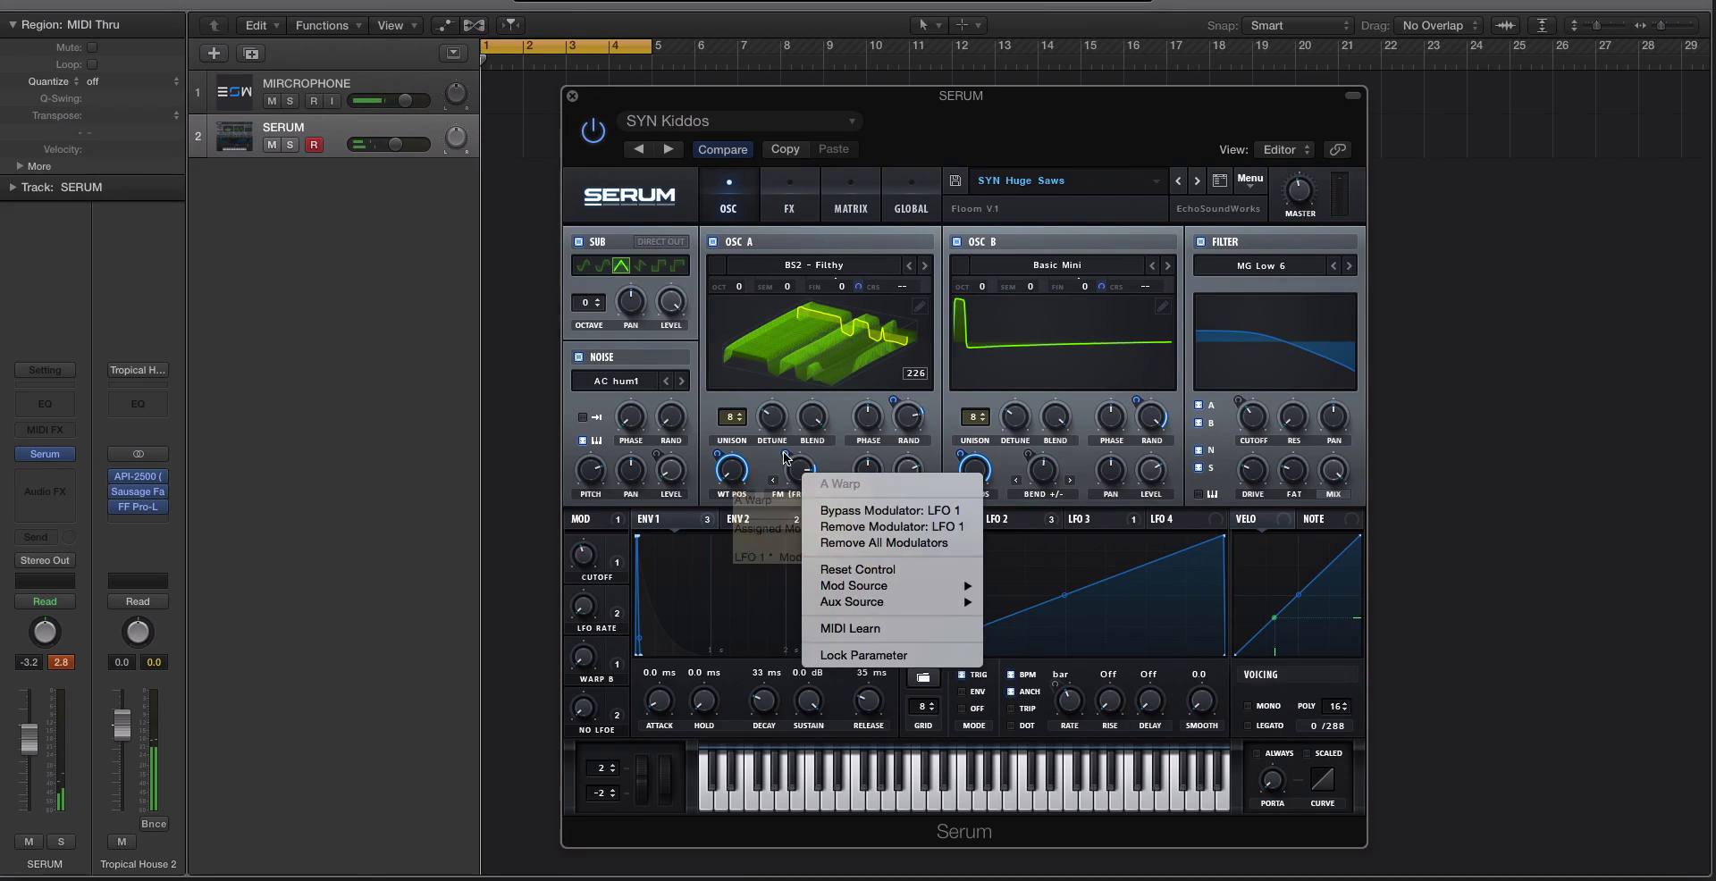
click(868, 543)
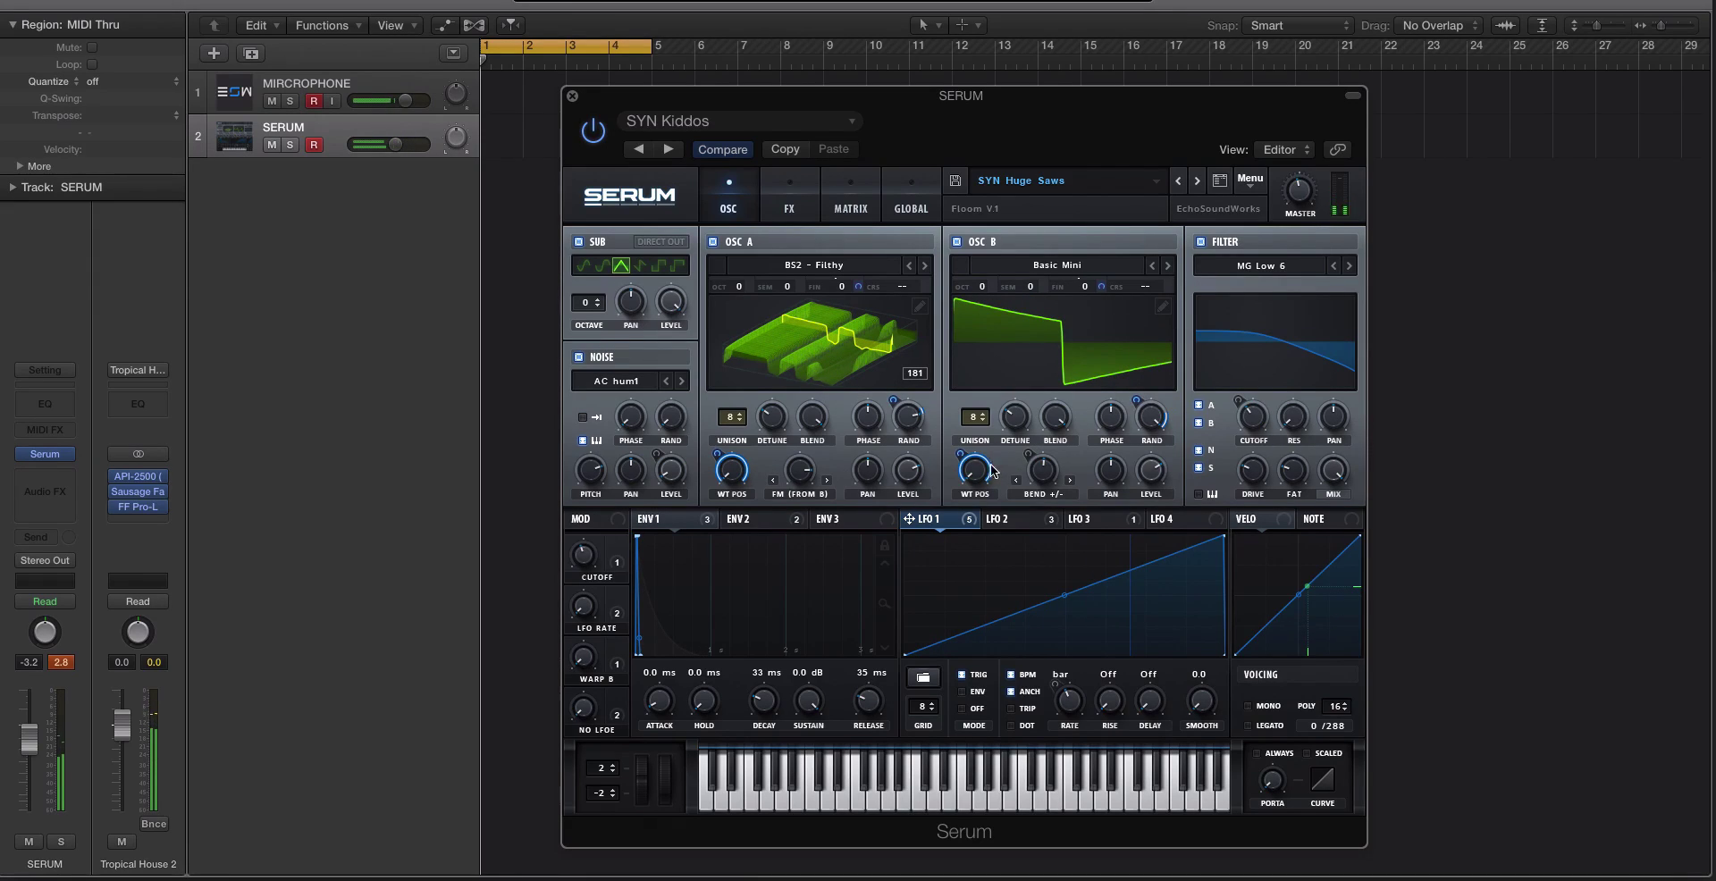
right_click(1039, 468)
click(1095, 556)
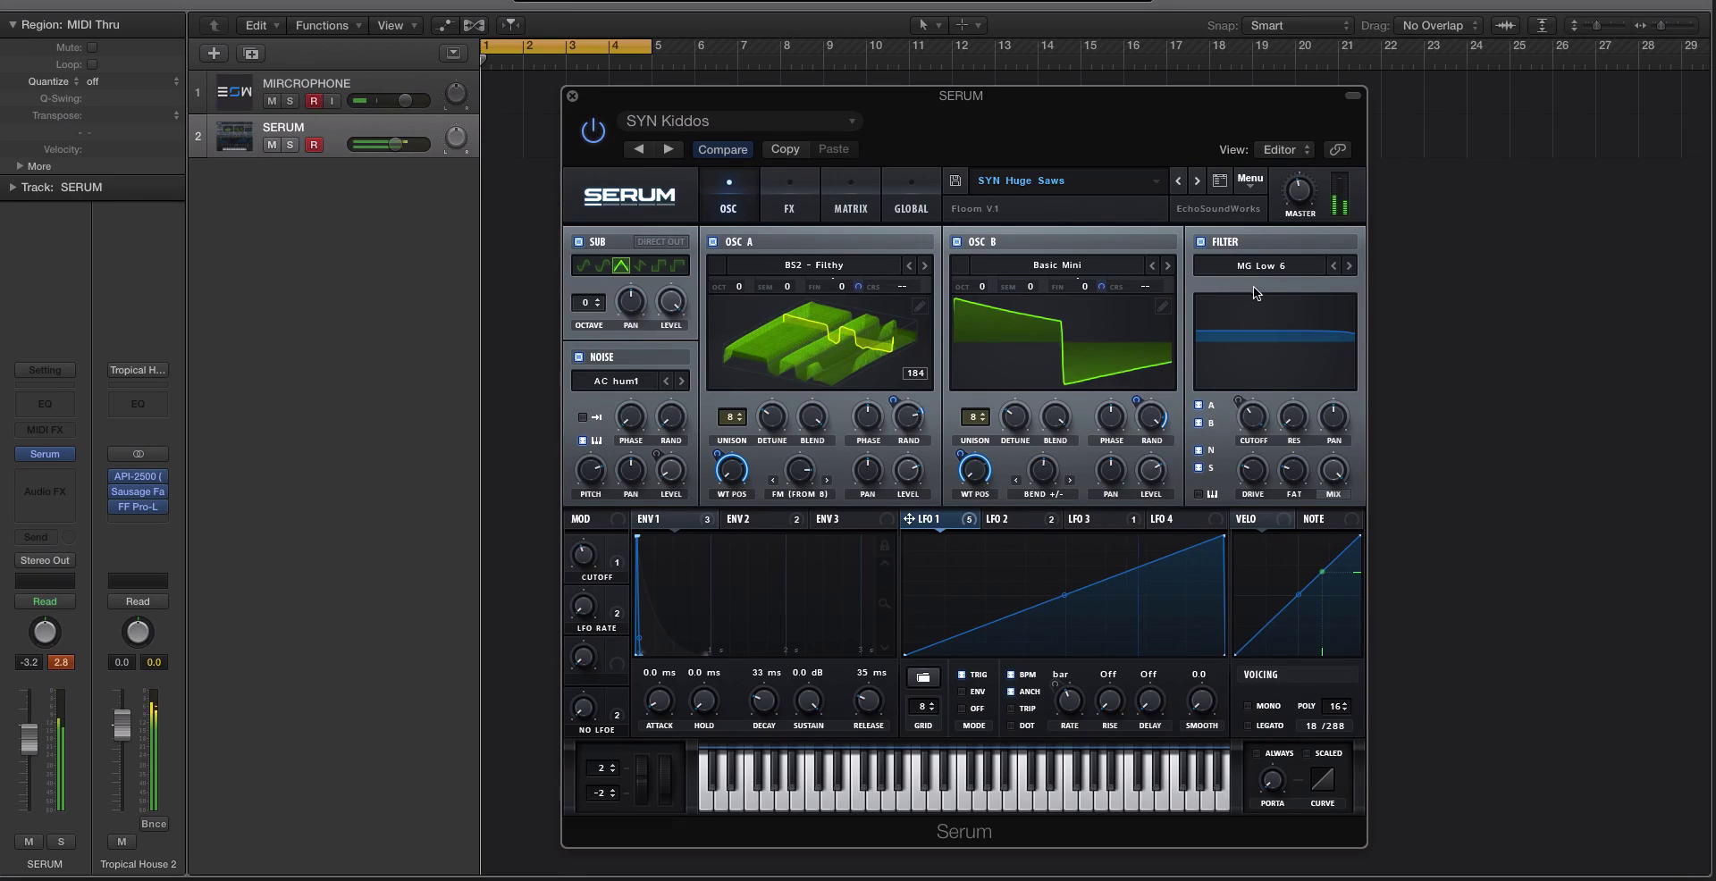
- Route LFO 3 to the filter cutoff, then bypass that modulation
click(1019, 519)
drag(1103, 517, 1241, 404)
right_click(1254, 418)
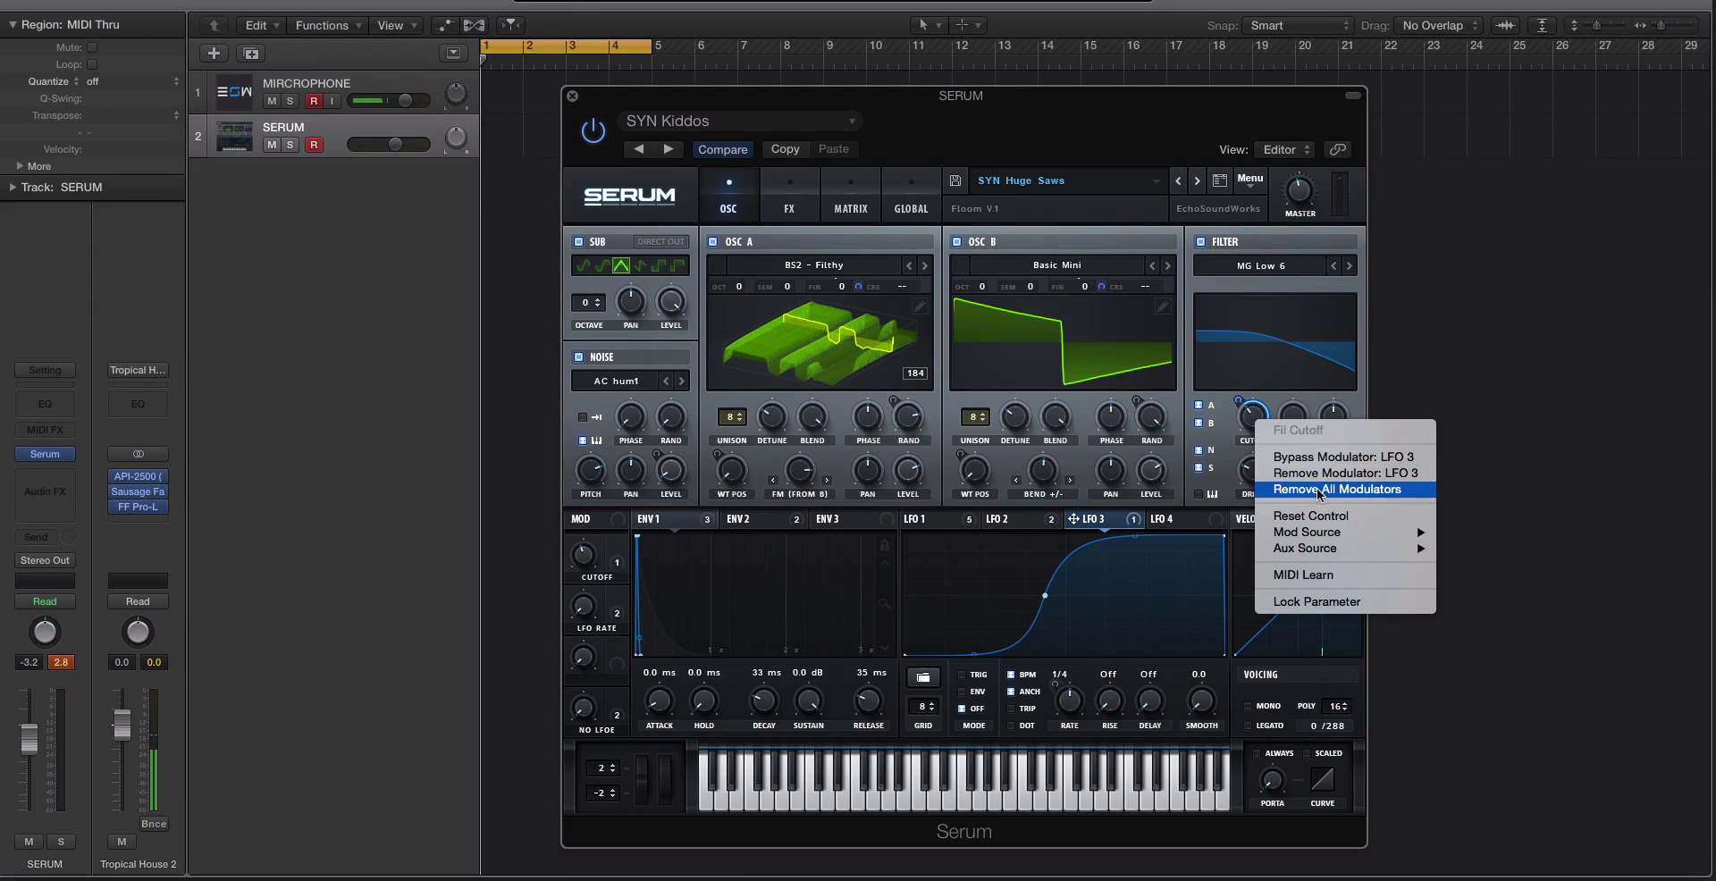
click(1291, 457)
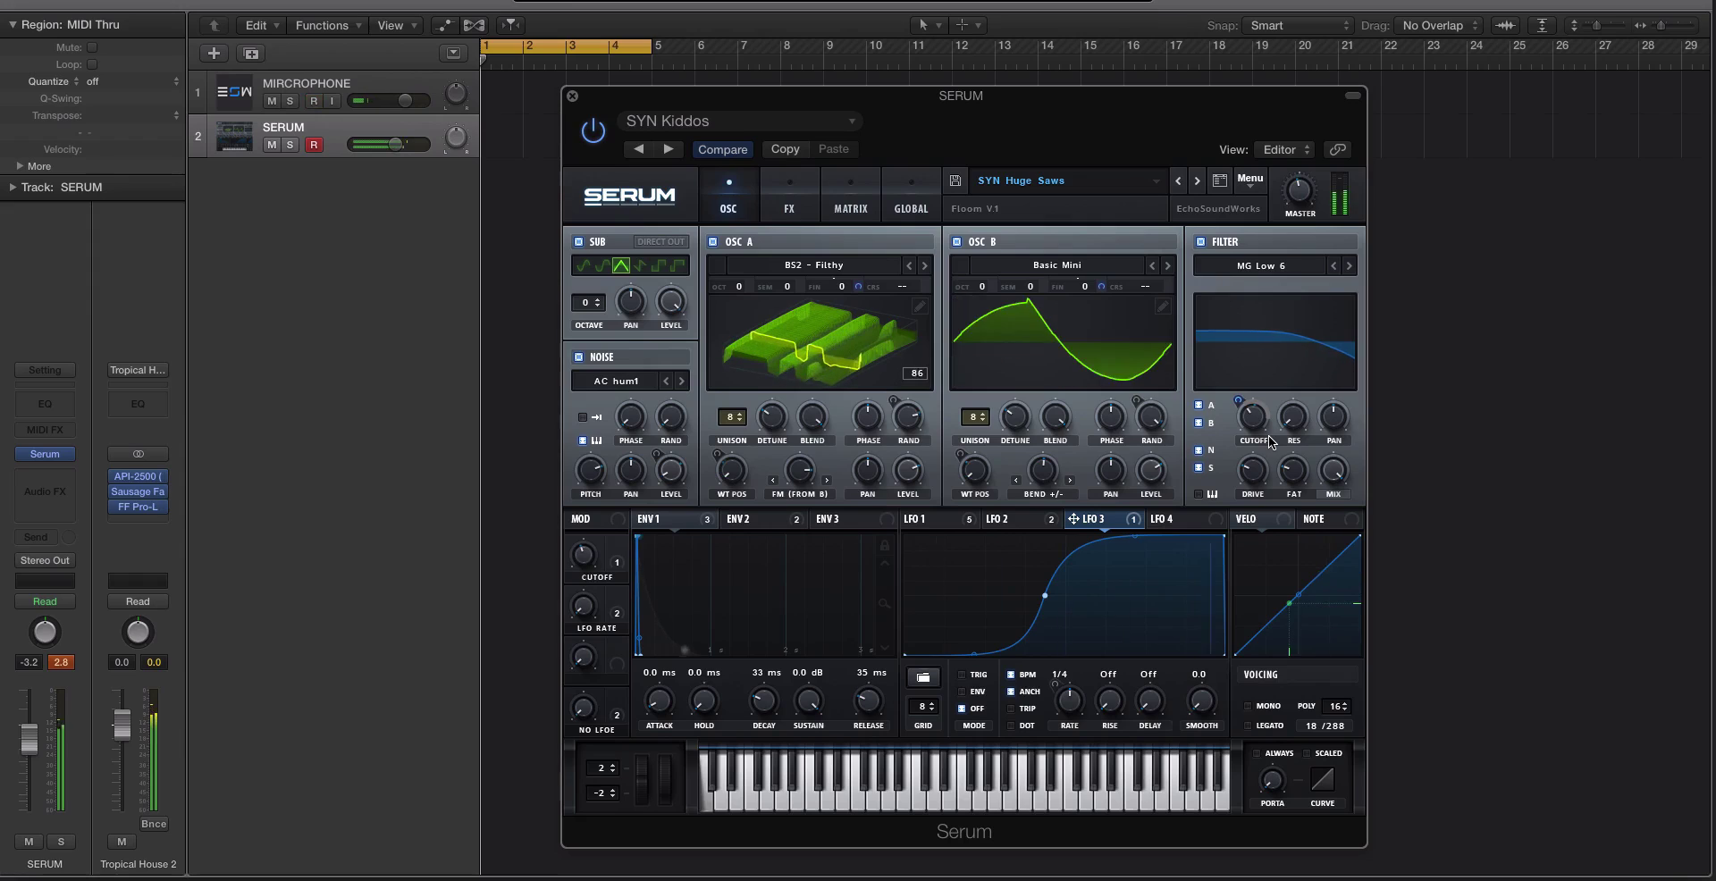
- Route LFO 1 to OSC B's WT POS, reset the knob, then bypass LFO 1 there
click(1035, 517)
click(949, 523)
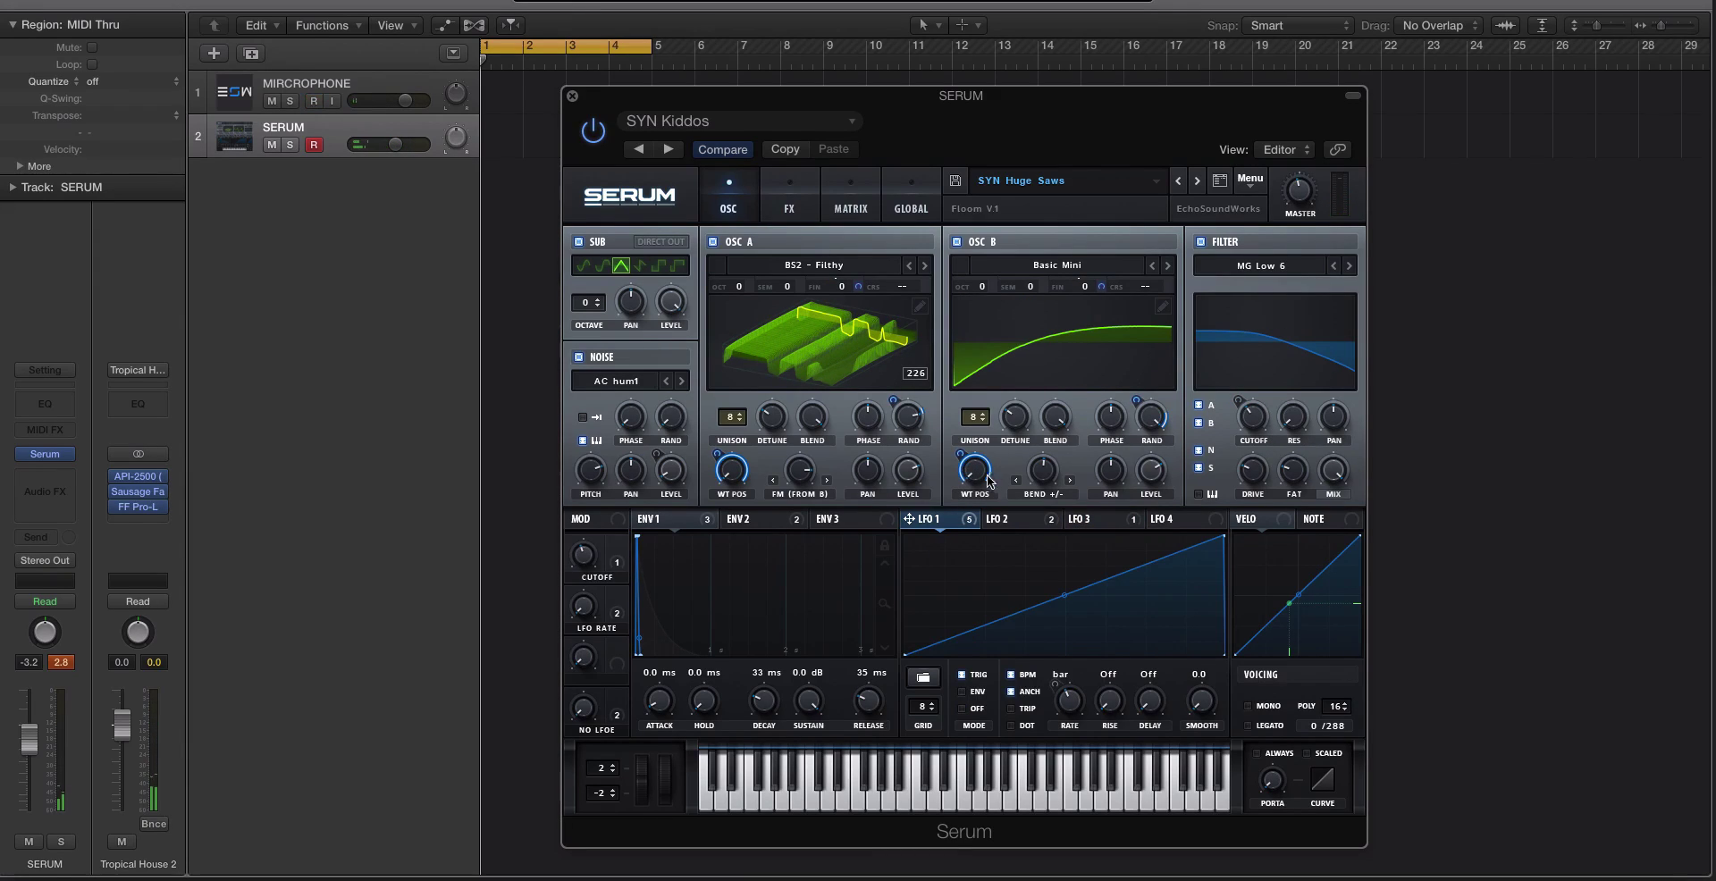
drag(960, 451, 961, 453)
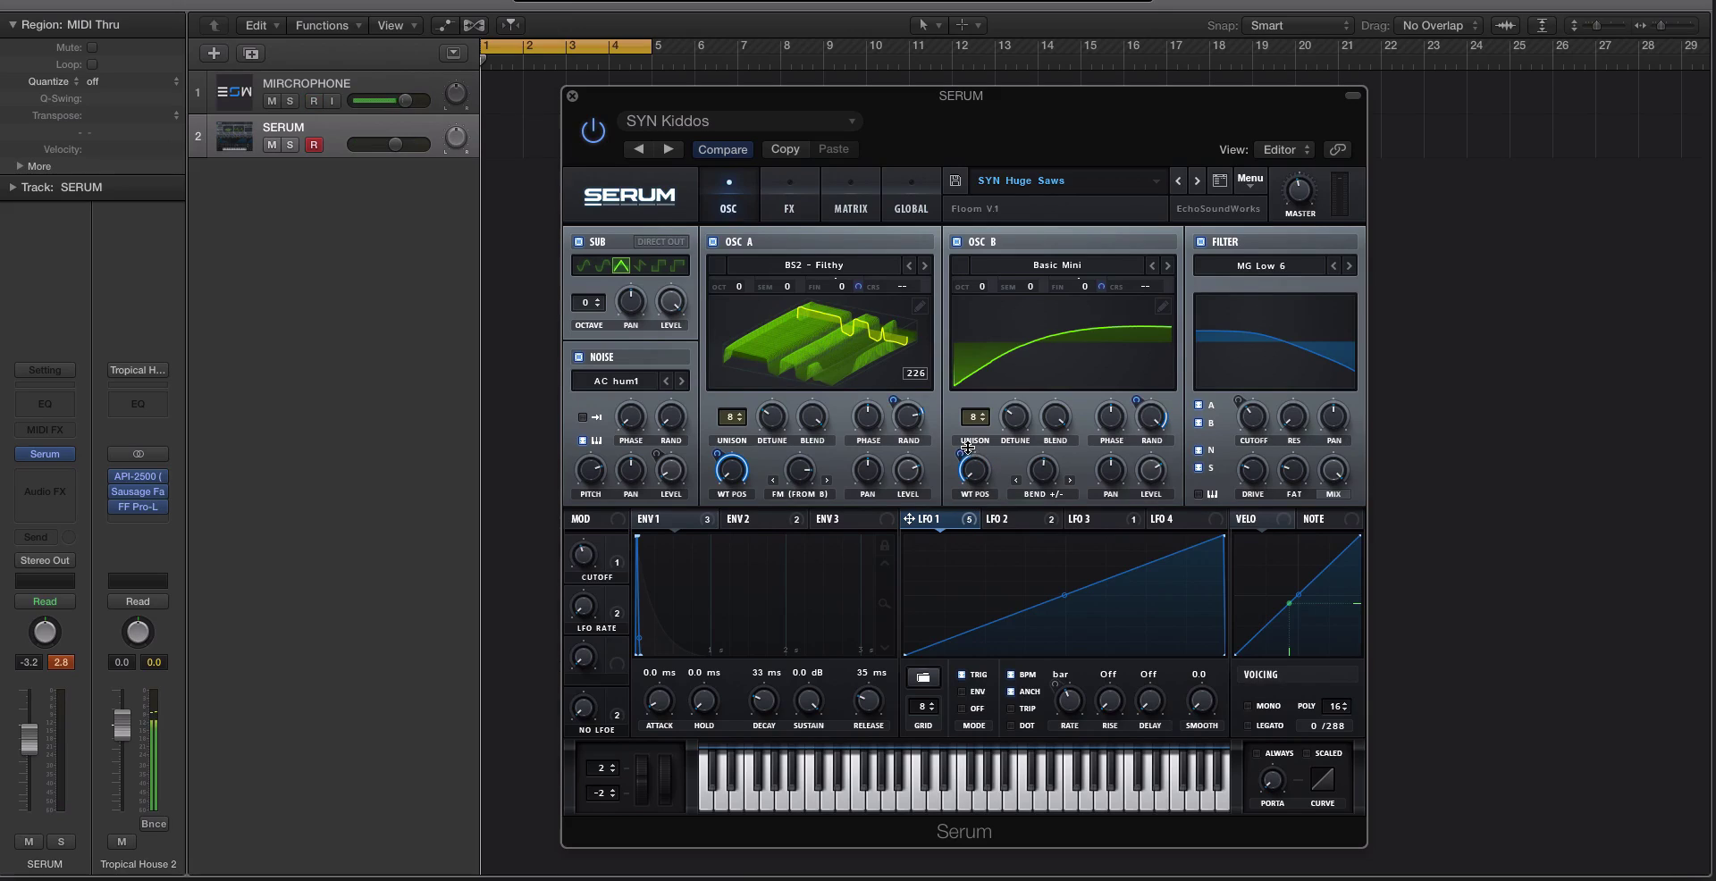
right_click(973, 469)
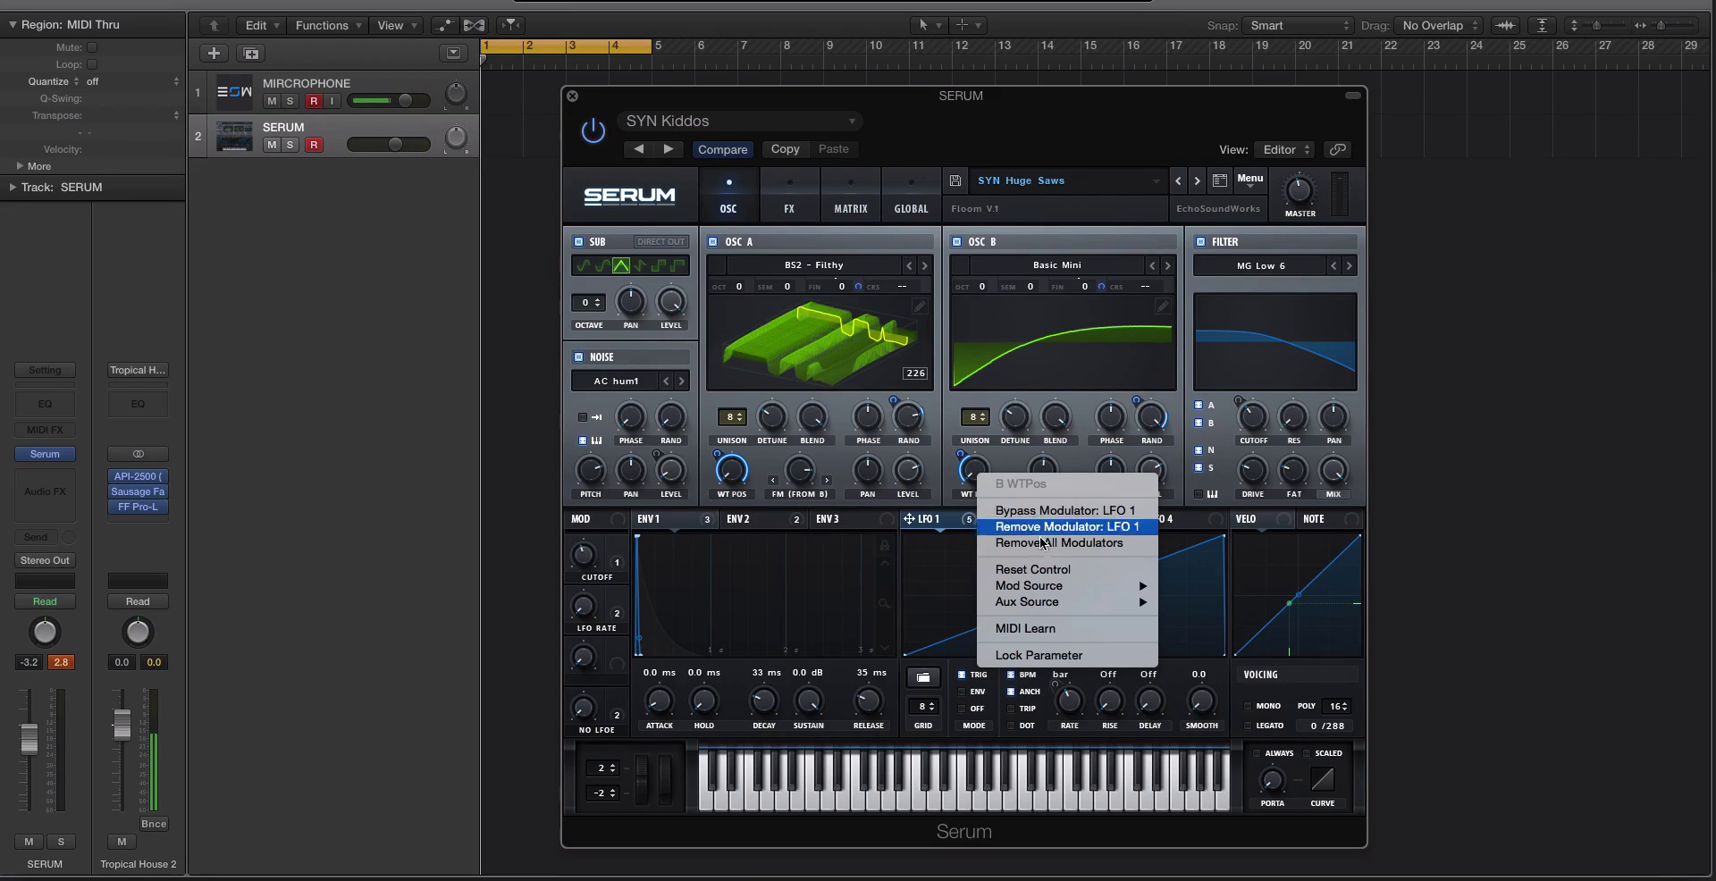
click(1061, 569)
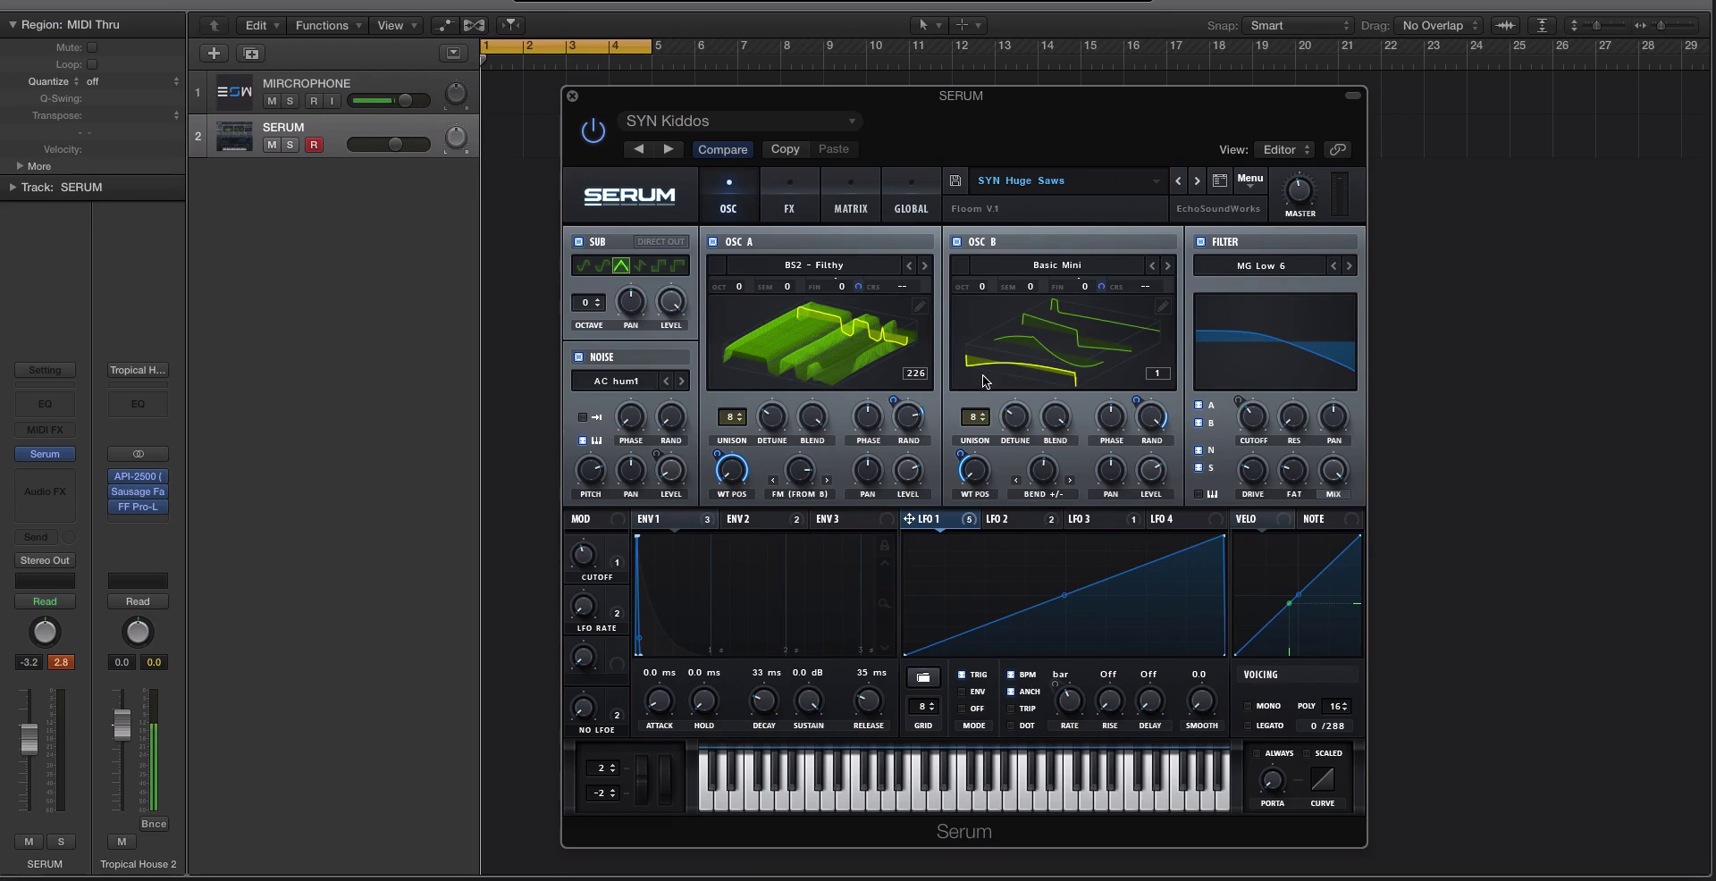
right_click(957, 455)
key(Escape)
right_click(971, 466)
click(1003, 510)
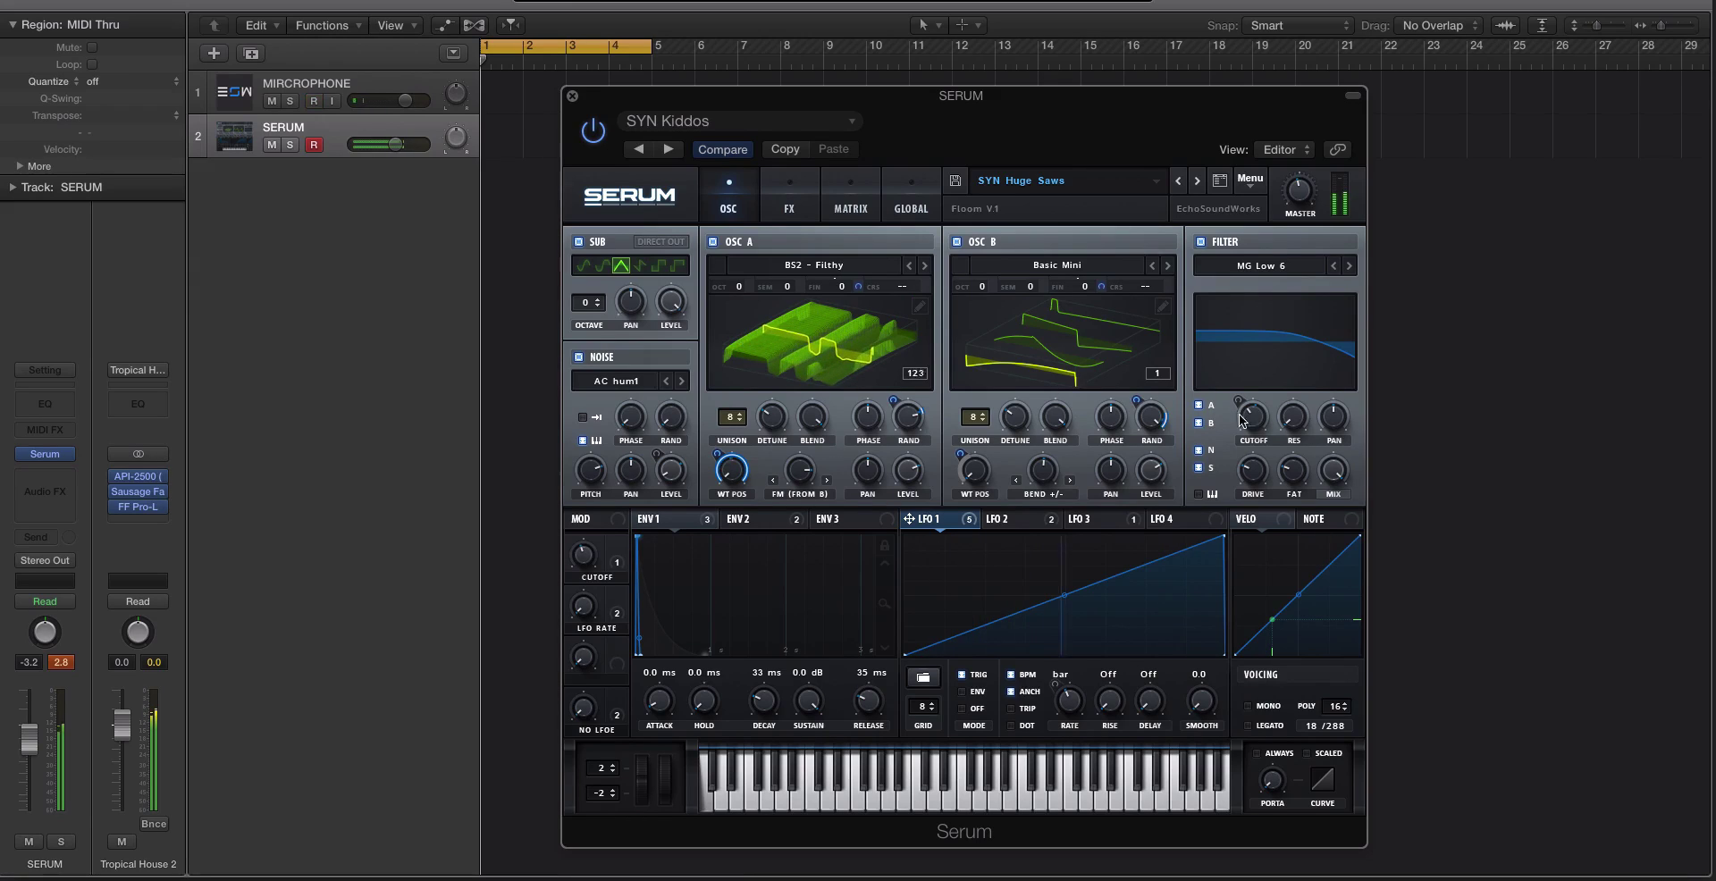
- Route LFO 1 to the filter's CUTOFF knob
mouse_move(1255, 450)
drag(909, 518, 1242, 415)
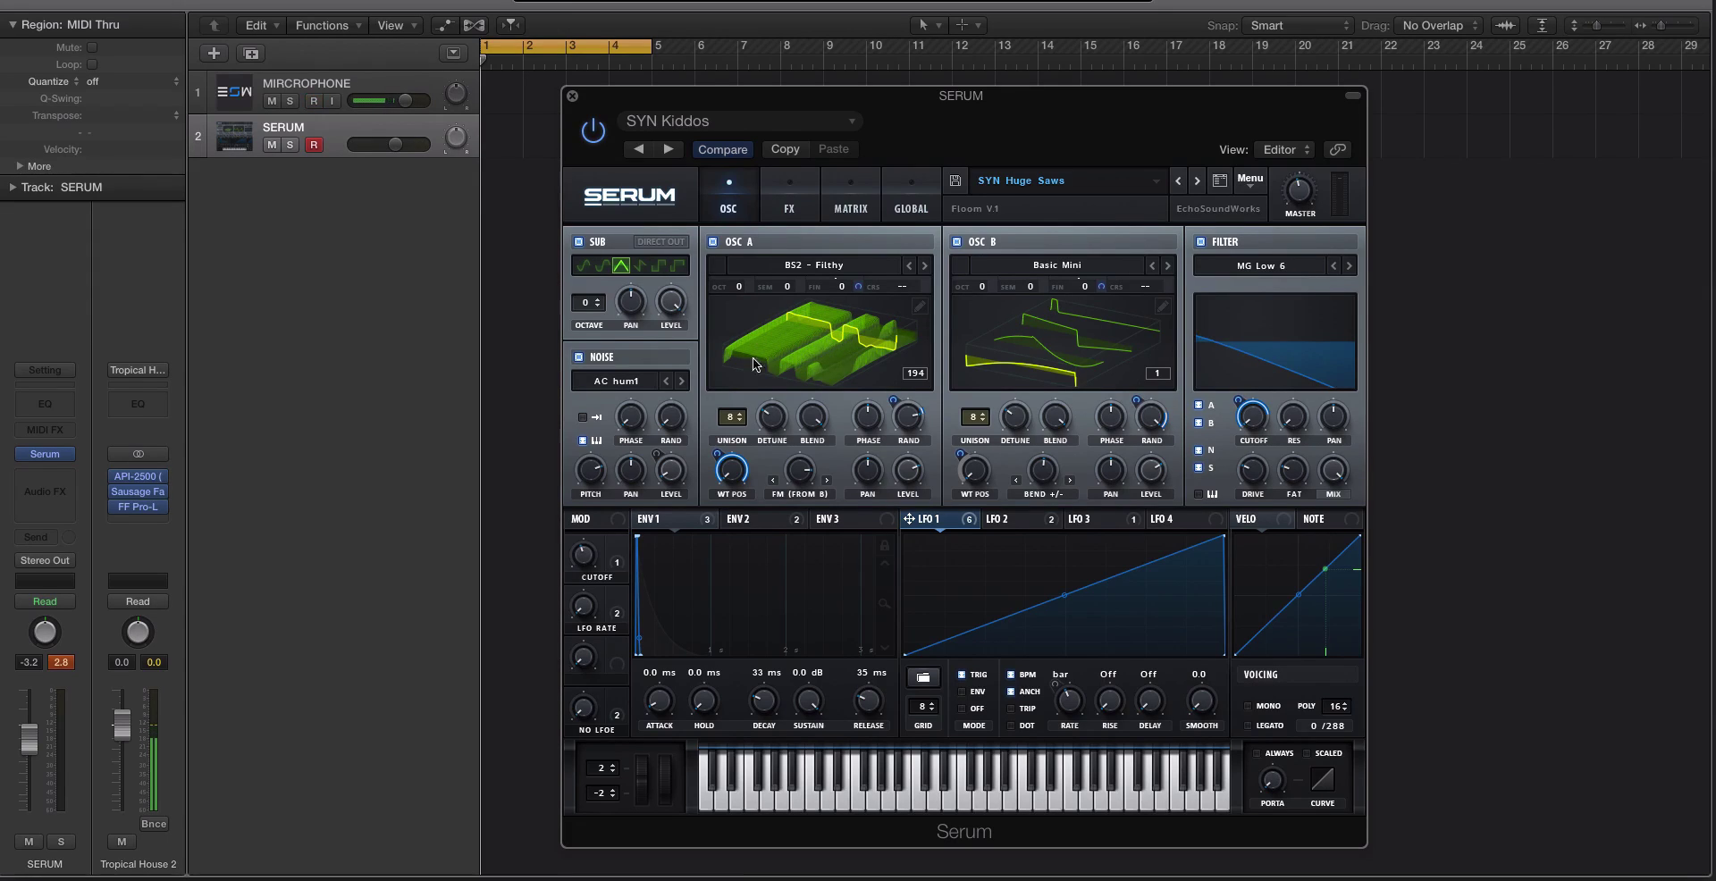
- Resample the patch into OSC A, toggle its wavetable between 2D and 3D, and switch OSC B off
click(1248, 183)
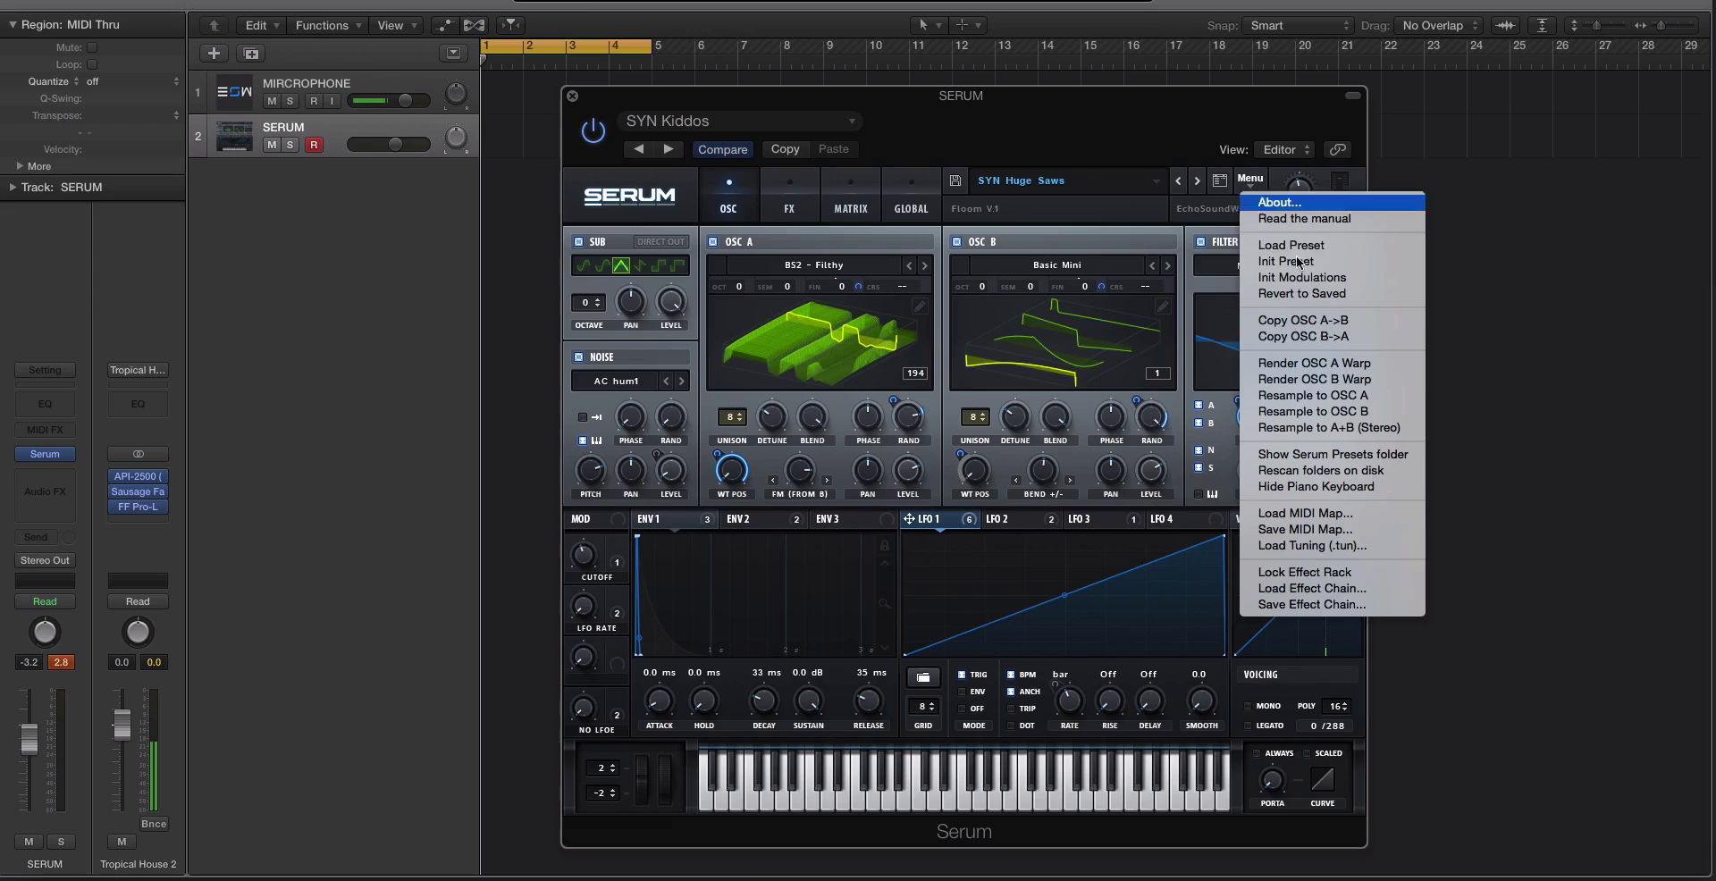
click(1310, 398)
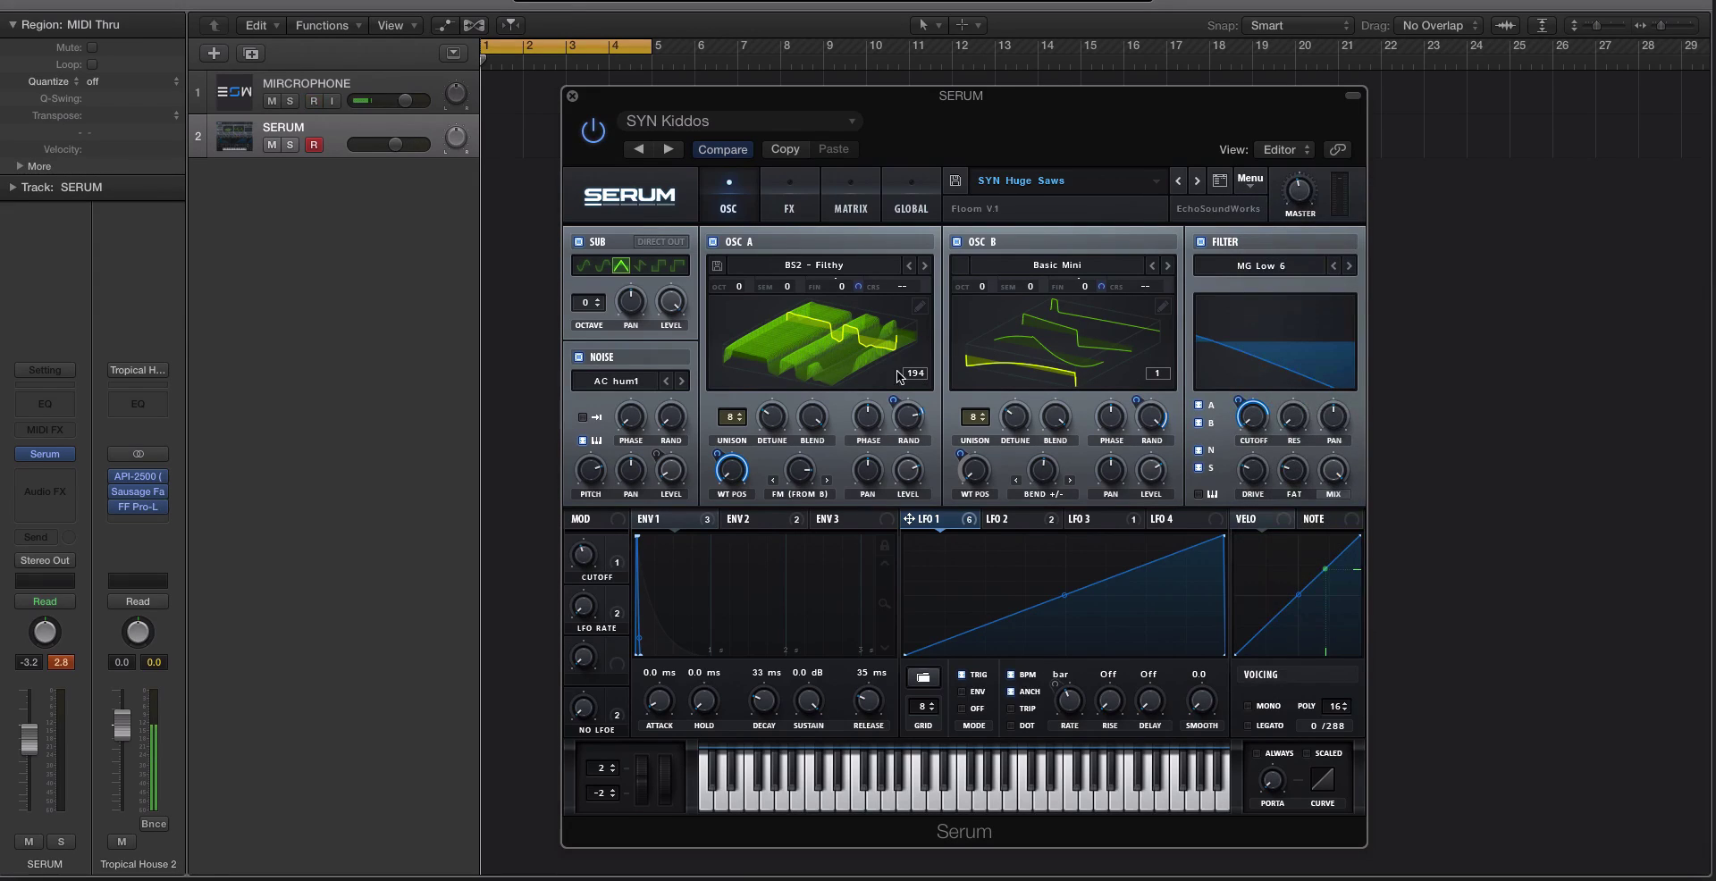
click(786, 340)
click(787, 339)
click(956, 243)
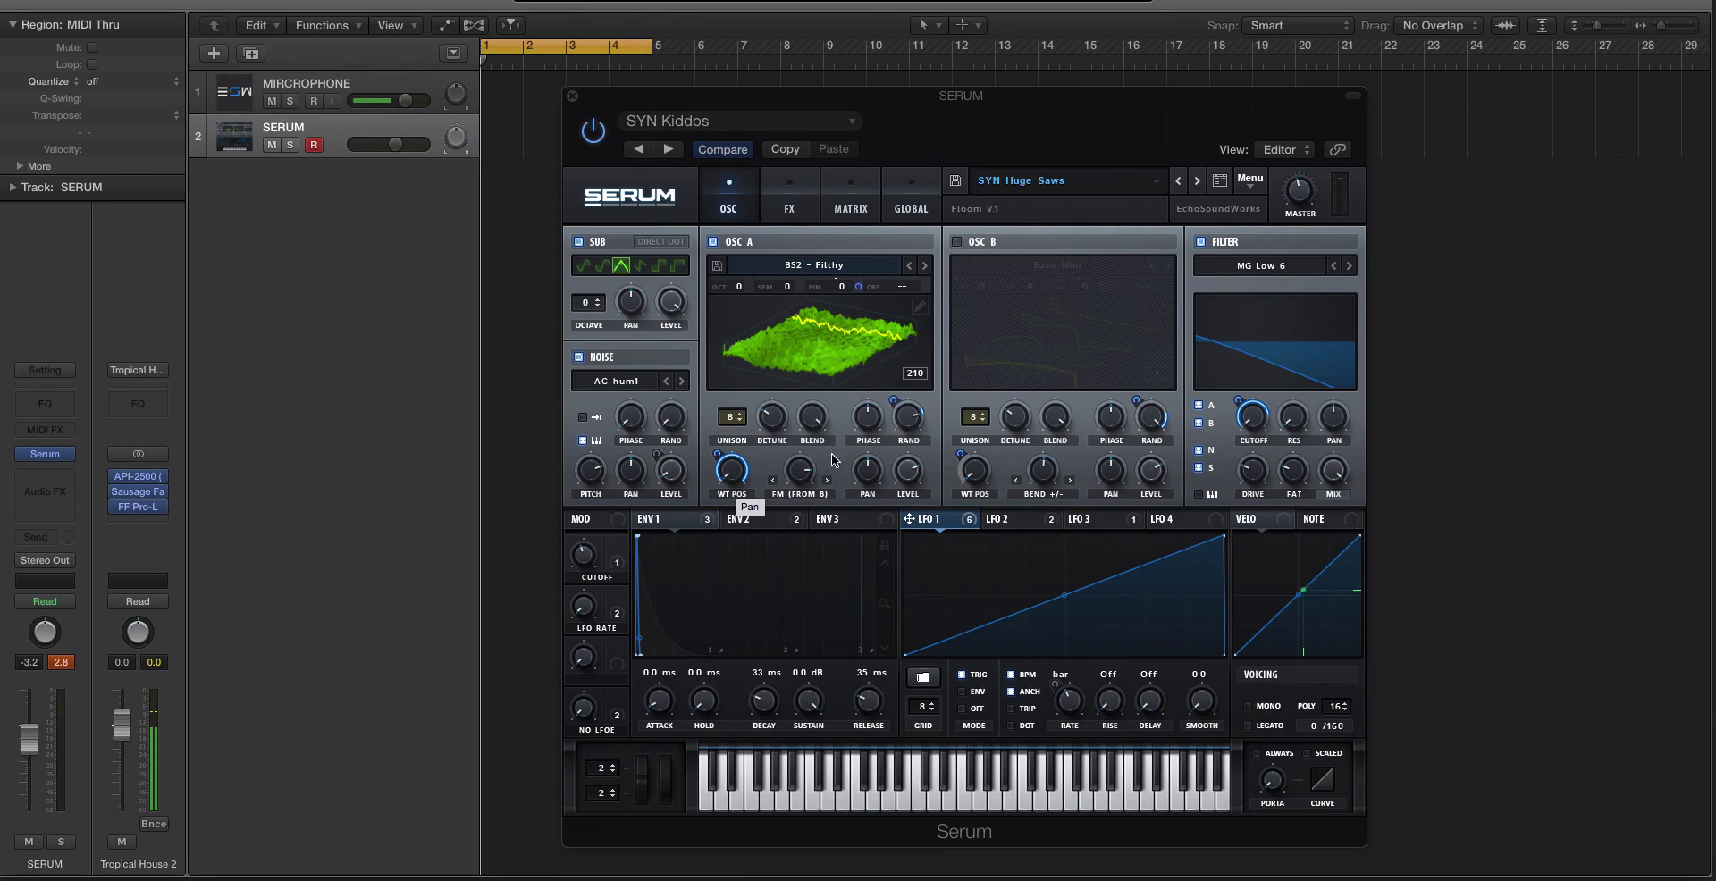
- Switch off the filter, the sub oscillator and the noise oscillator
click(1201, 242)
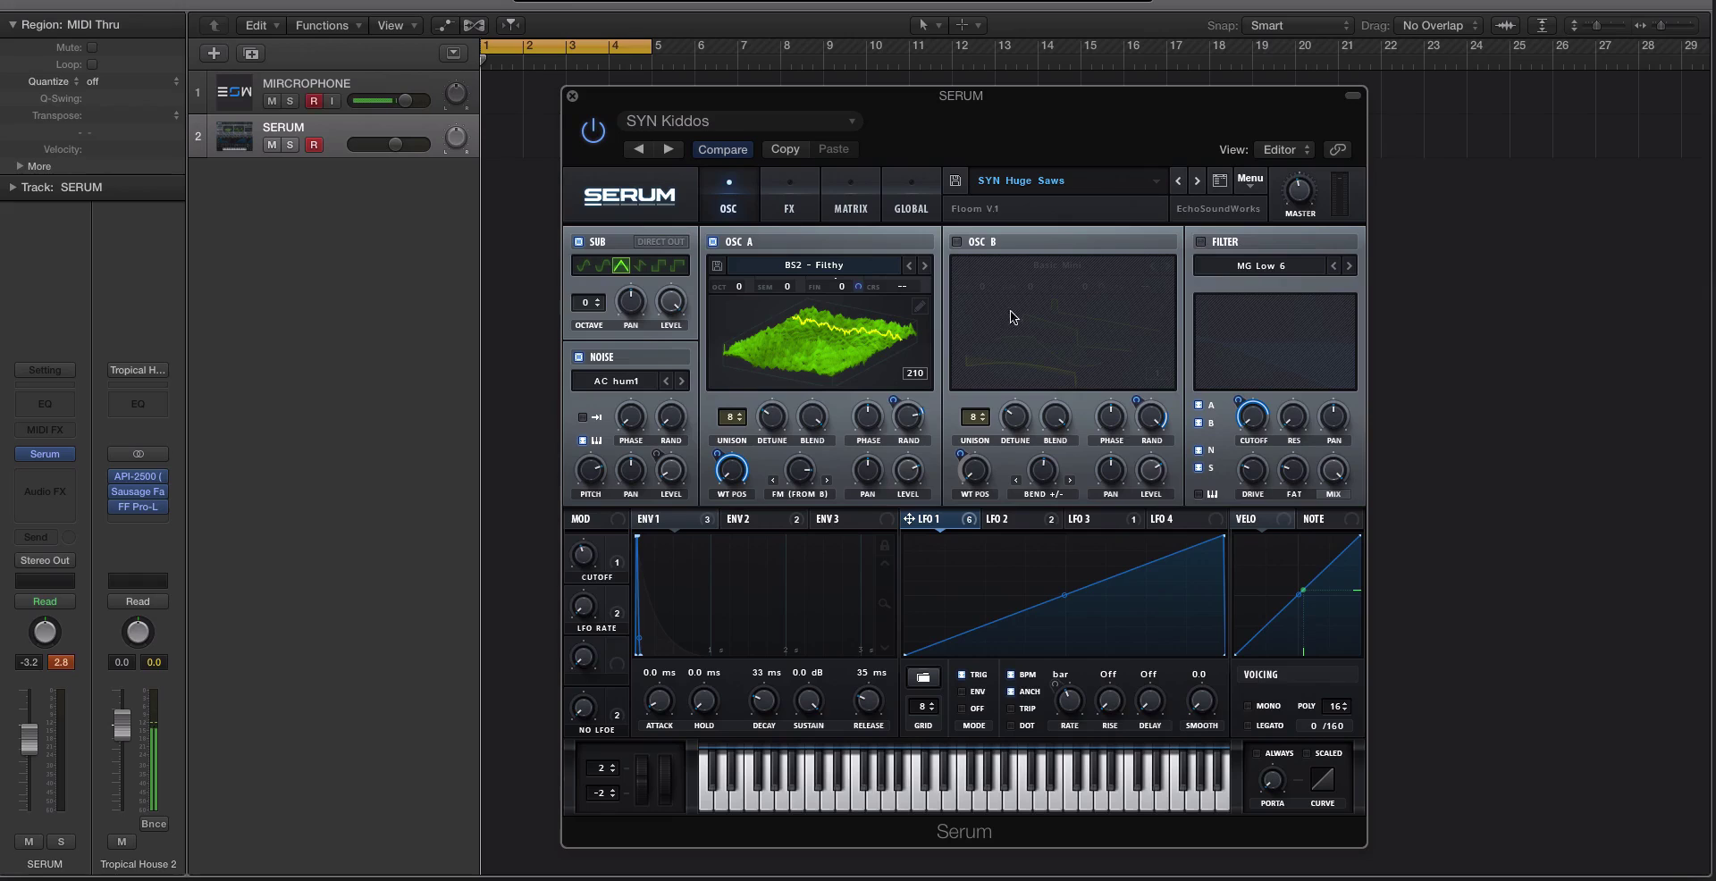
click(578, 241)
click(578, 356)
- Disable Distortion, Delay, EQ, Compressor, Reverb and Filter effects, then return to OSC A's wavetable
click(773, 203)
click(586, 272)
click(586, 379)
click(586, 405)
click(585, 433)
click(586, 459)
click(585, 486)
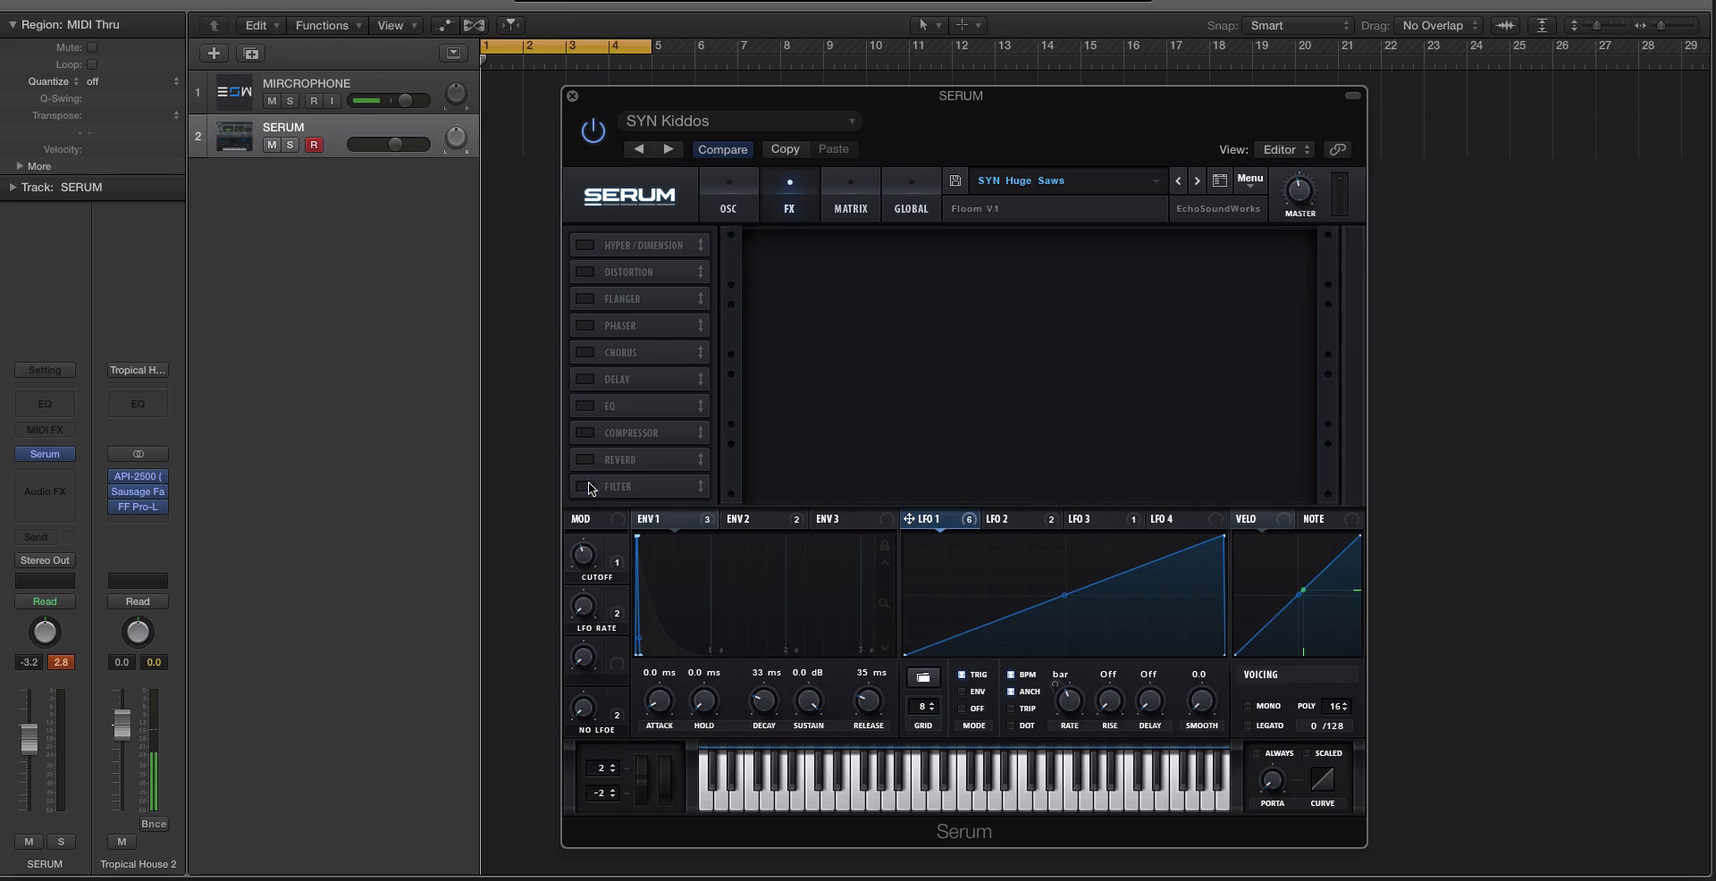
click(729, 201)
click(809, 344)
click(820, 356)
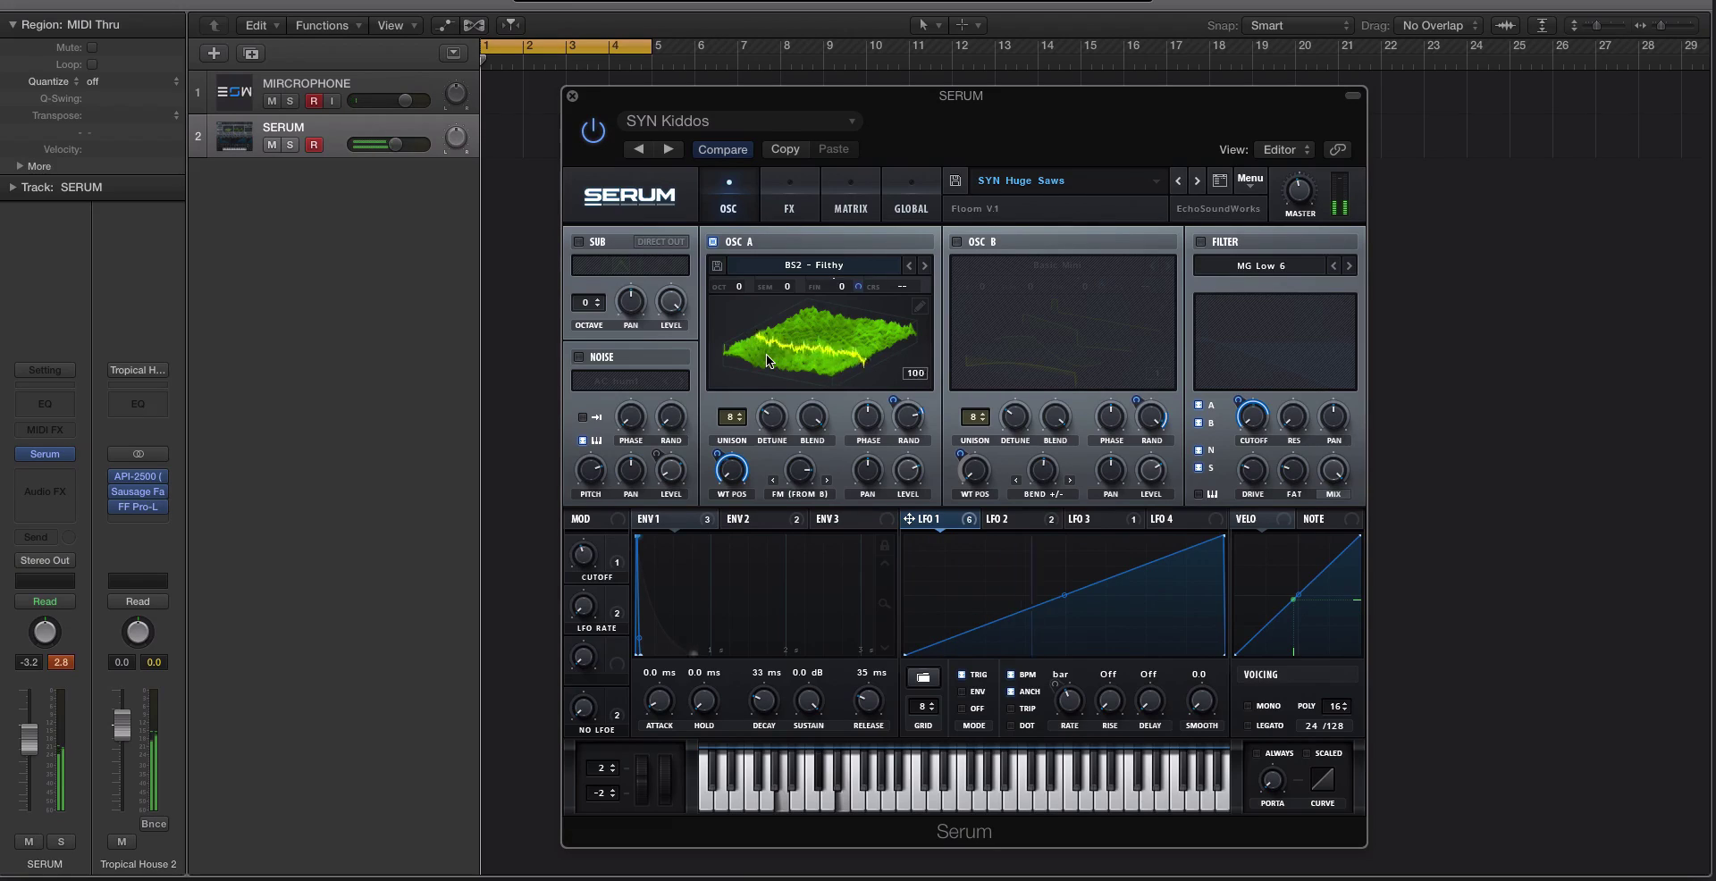
- Switch the noise oscillator, sub oscillator, OSC B and filter back on
click(578, 357)
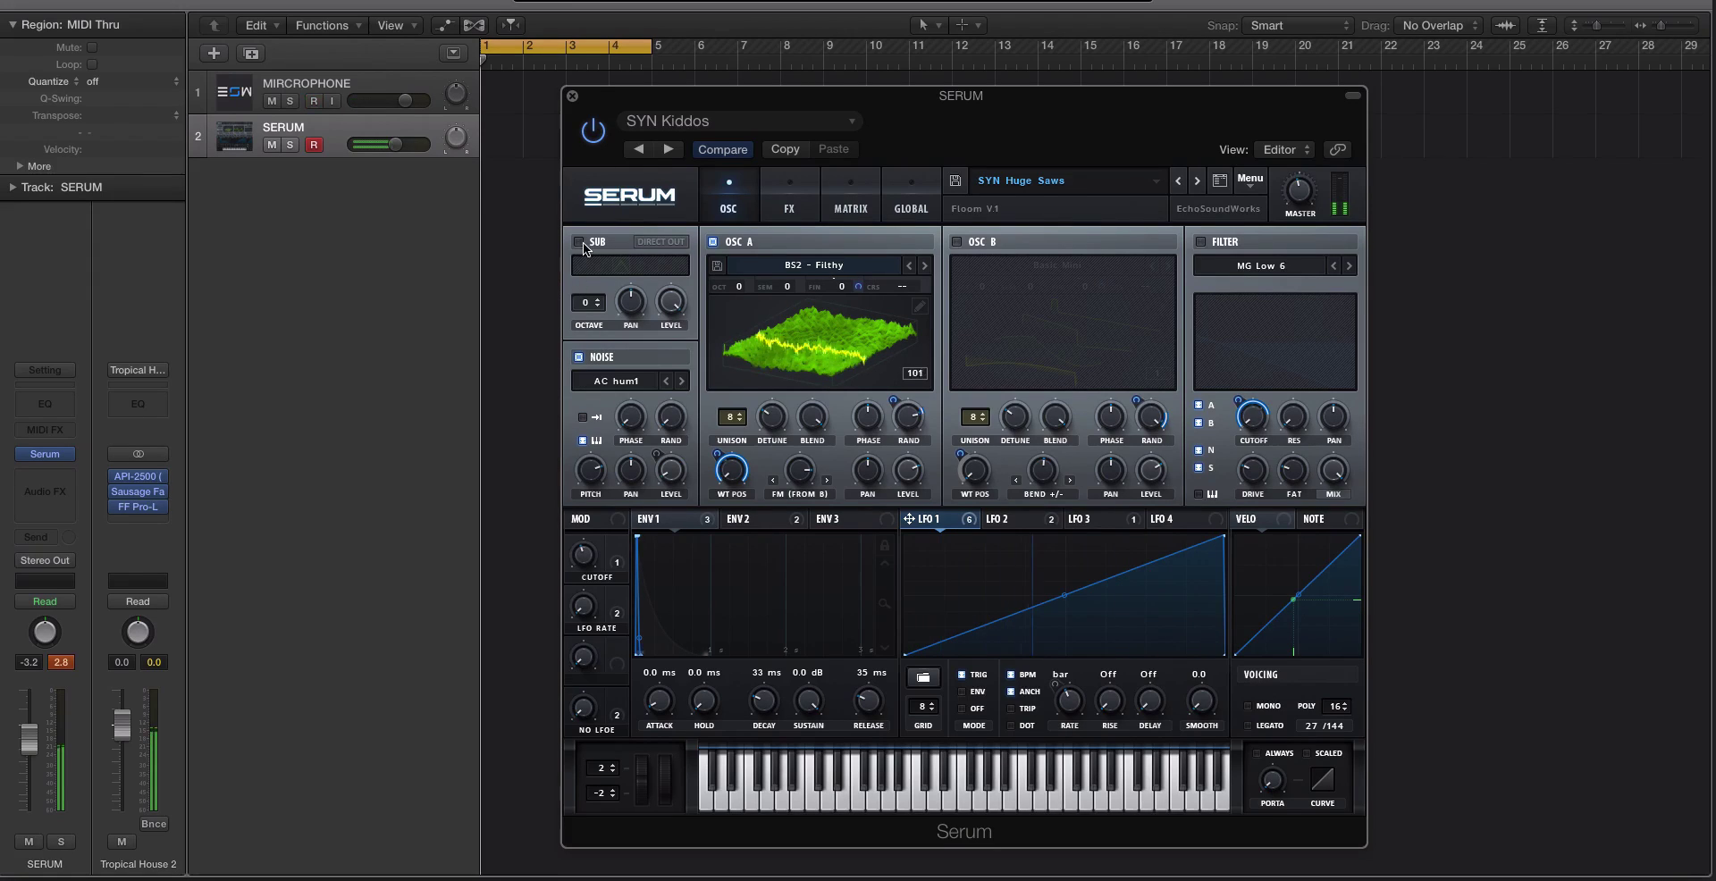
click(579, 241)
click(956, 241)
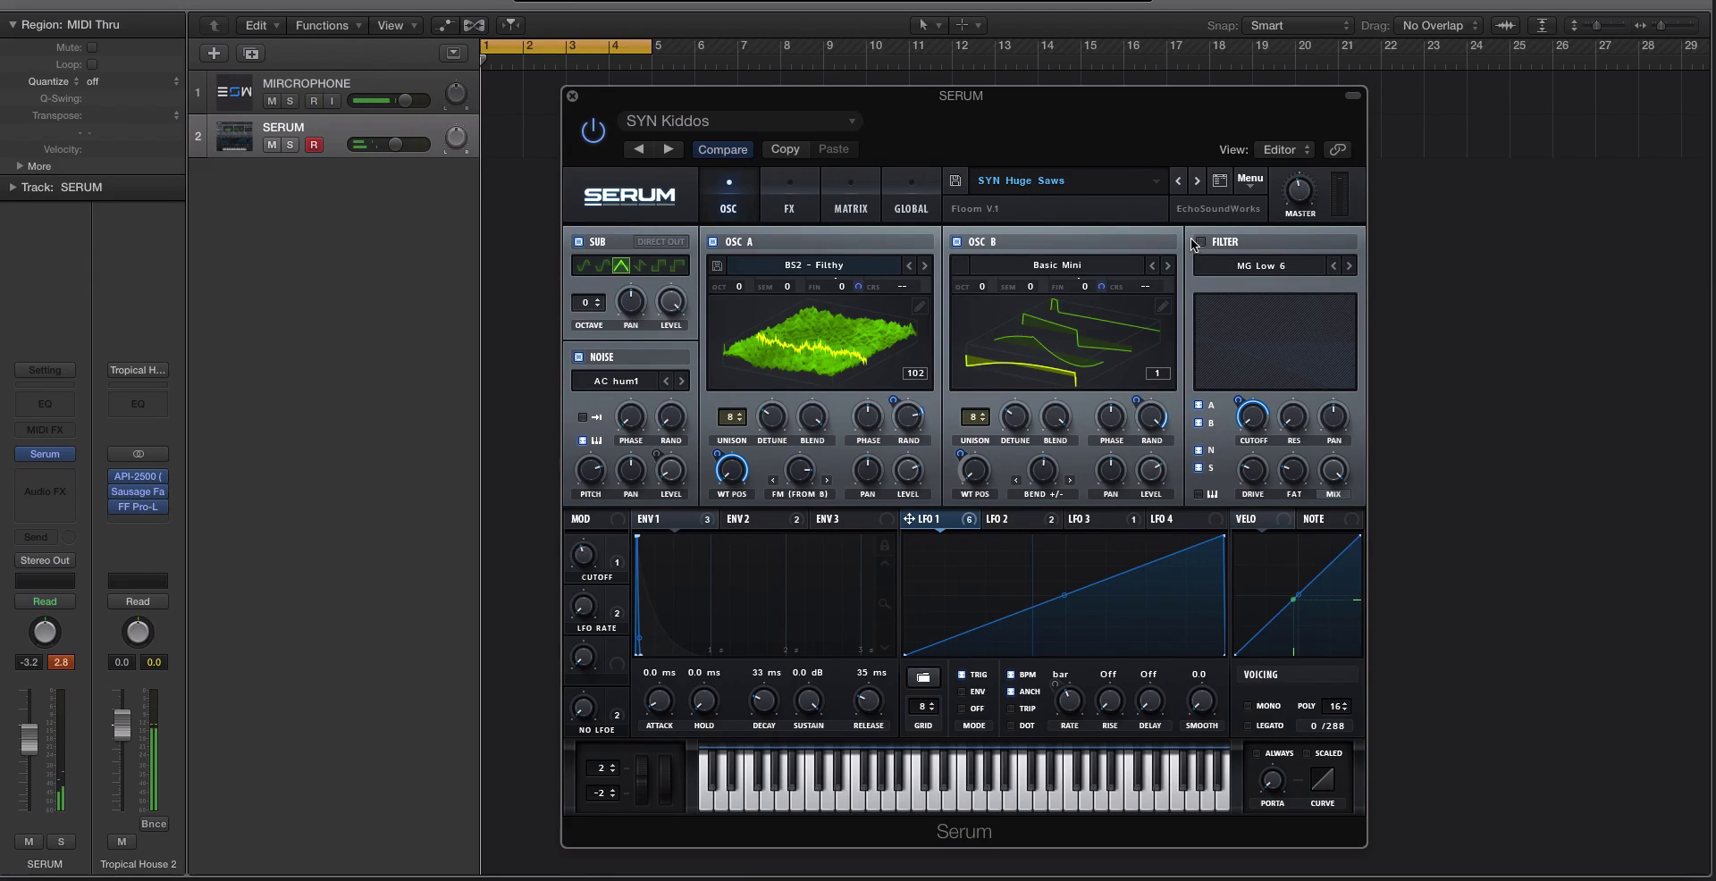
click(1199, 242)
- Re-enable Hyper/Dimension, Distortion, EQ, Compressor, Reverb and Filter effects, then return to the oscillators
click(780, 191)
click(584, 245)
click(585, 272)
click(585, 245)
click(585, 406)
click(586, 432)
click(585, 459)
click(585, 486)
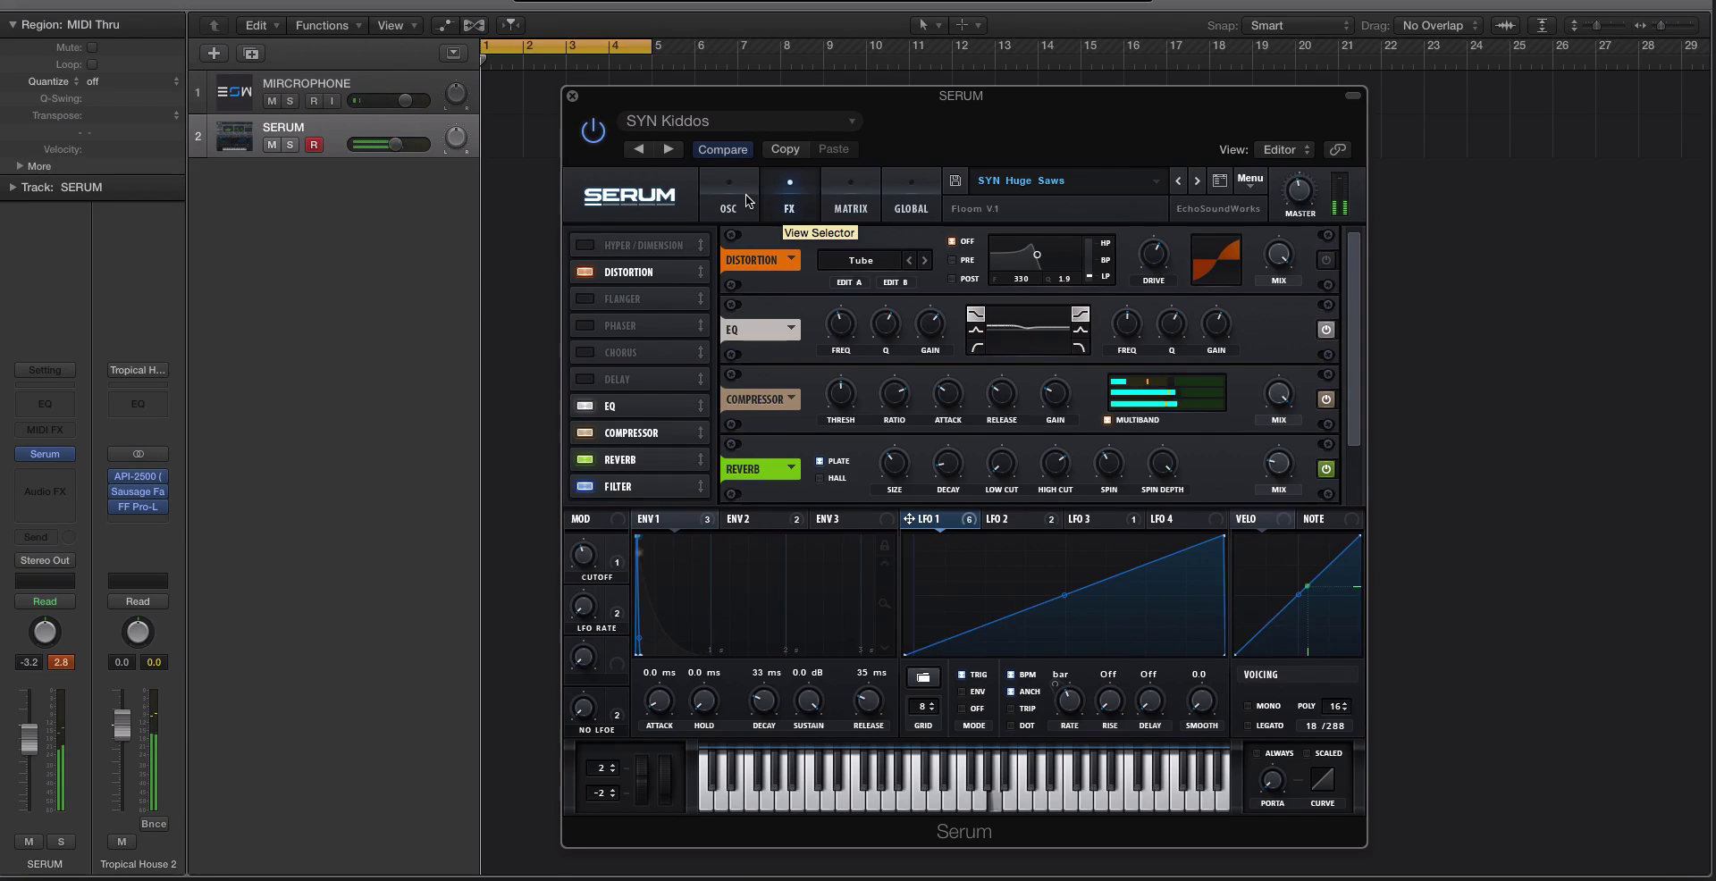
click(590, 246)
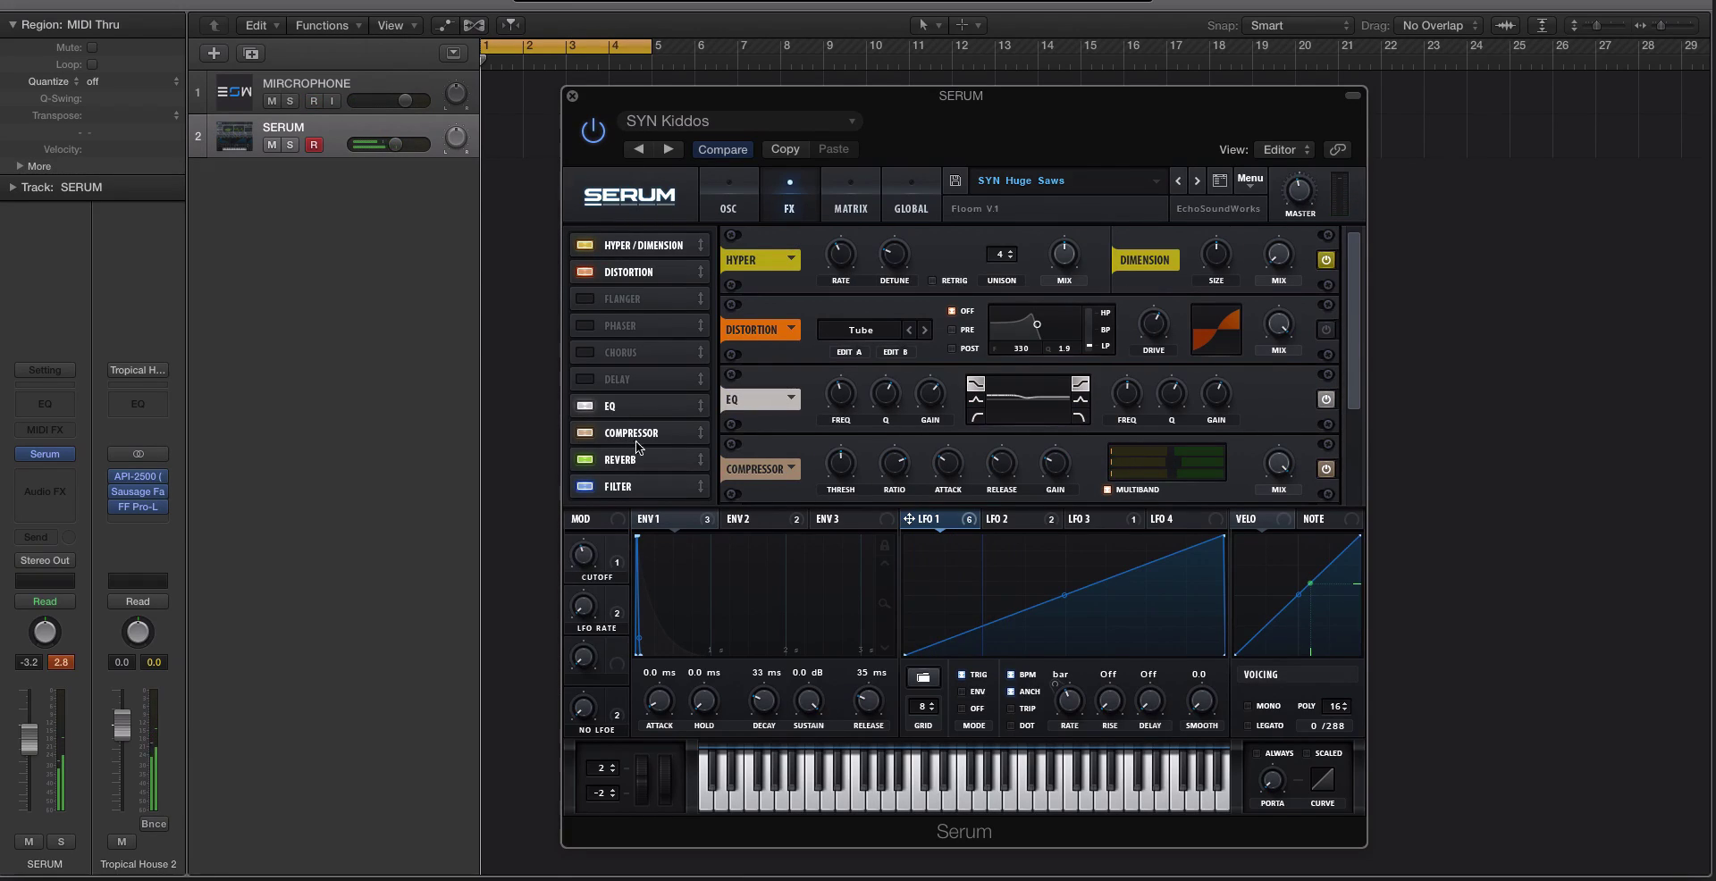
click(728, 198)
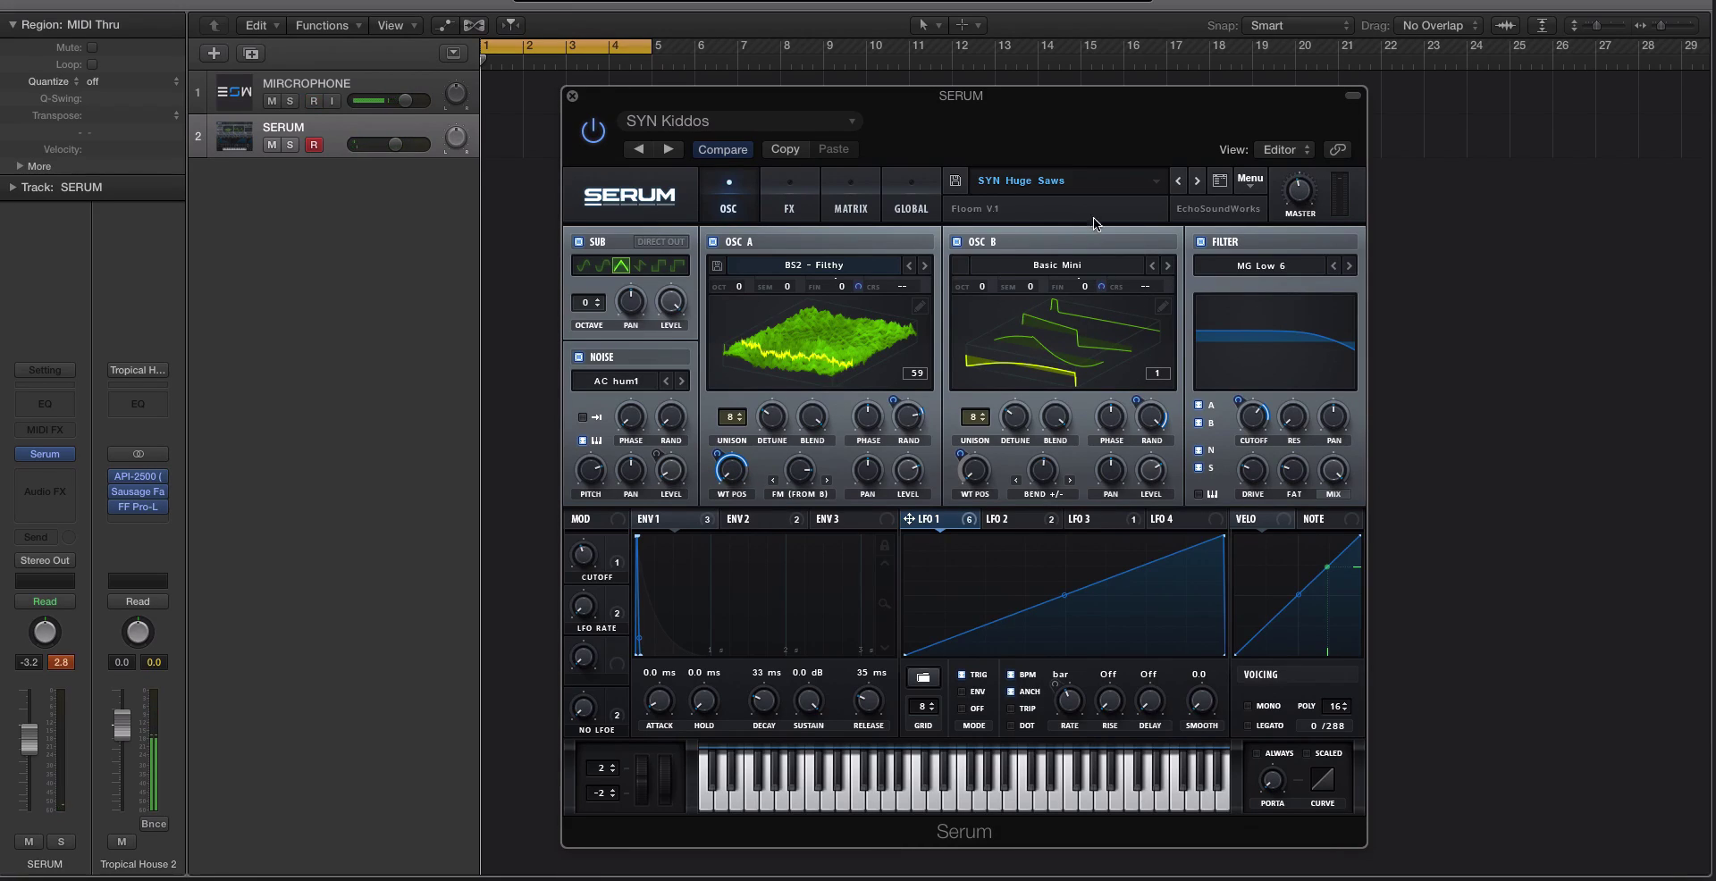
- Load the SYN Kiddos preset, resample its sound into OSC B, and view that wavetable in 3D
click(1199, 182)
click(1248, 180)
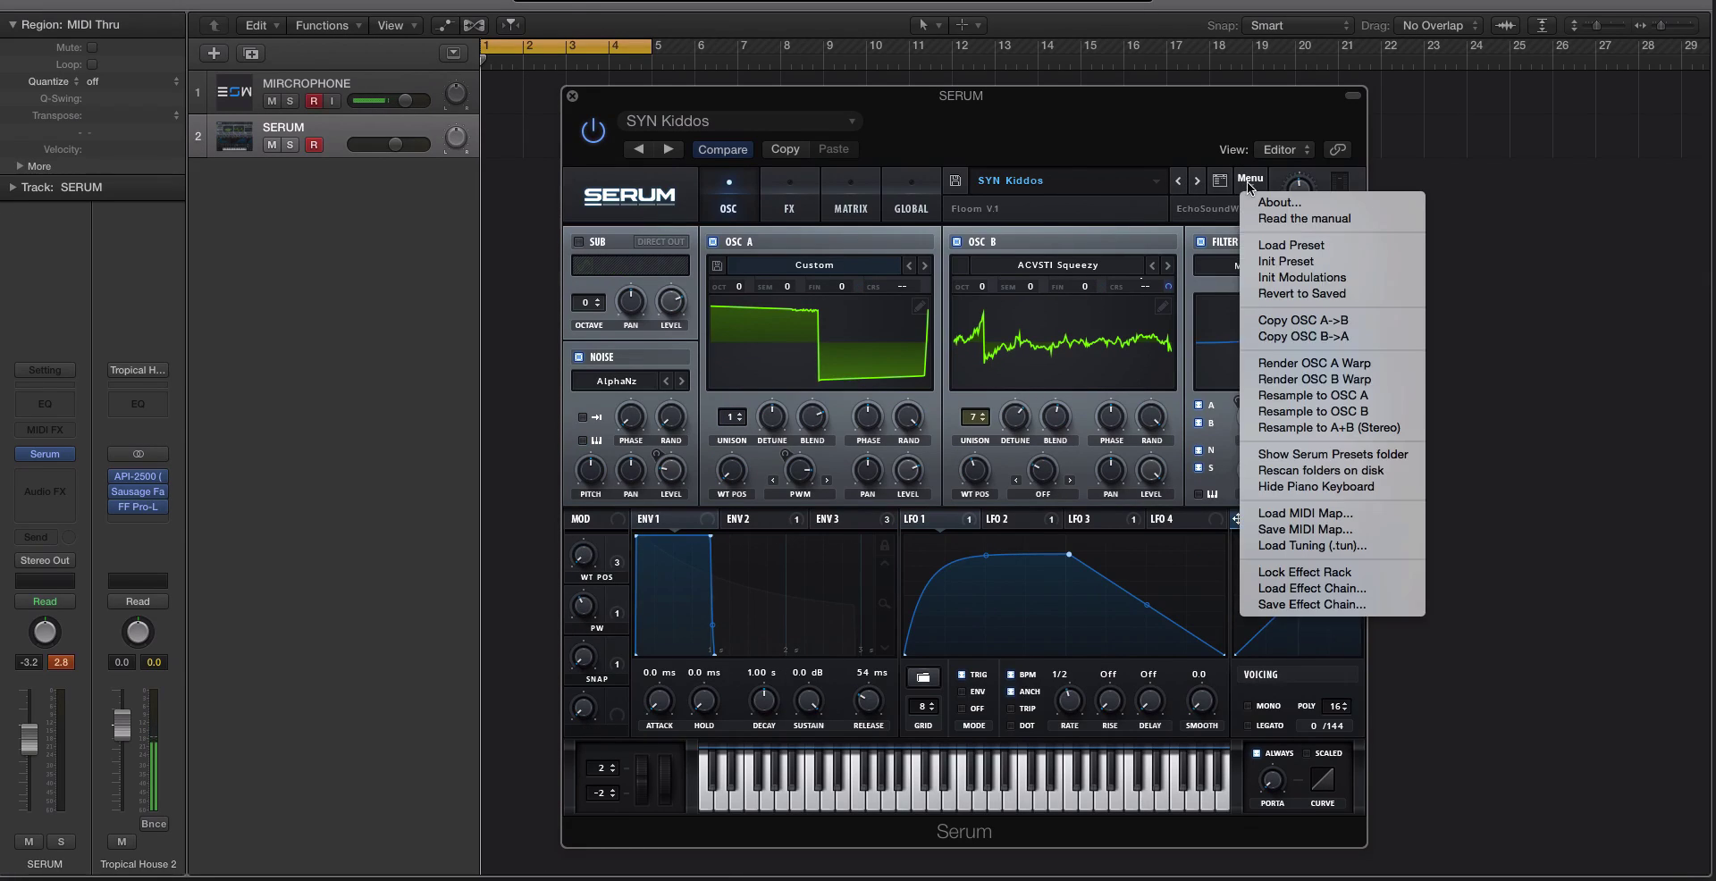
click(1383, 393)
click(1081, 365)
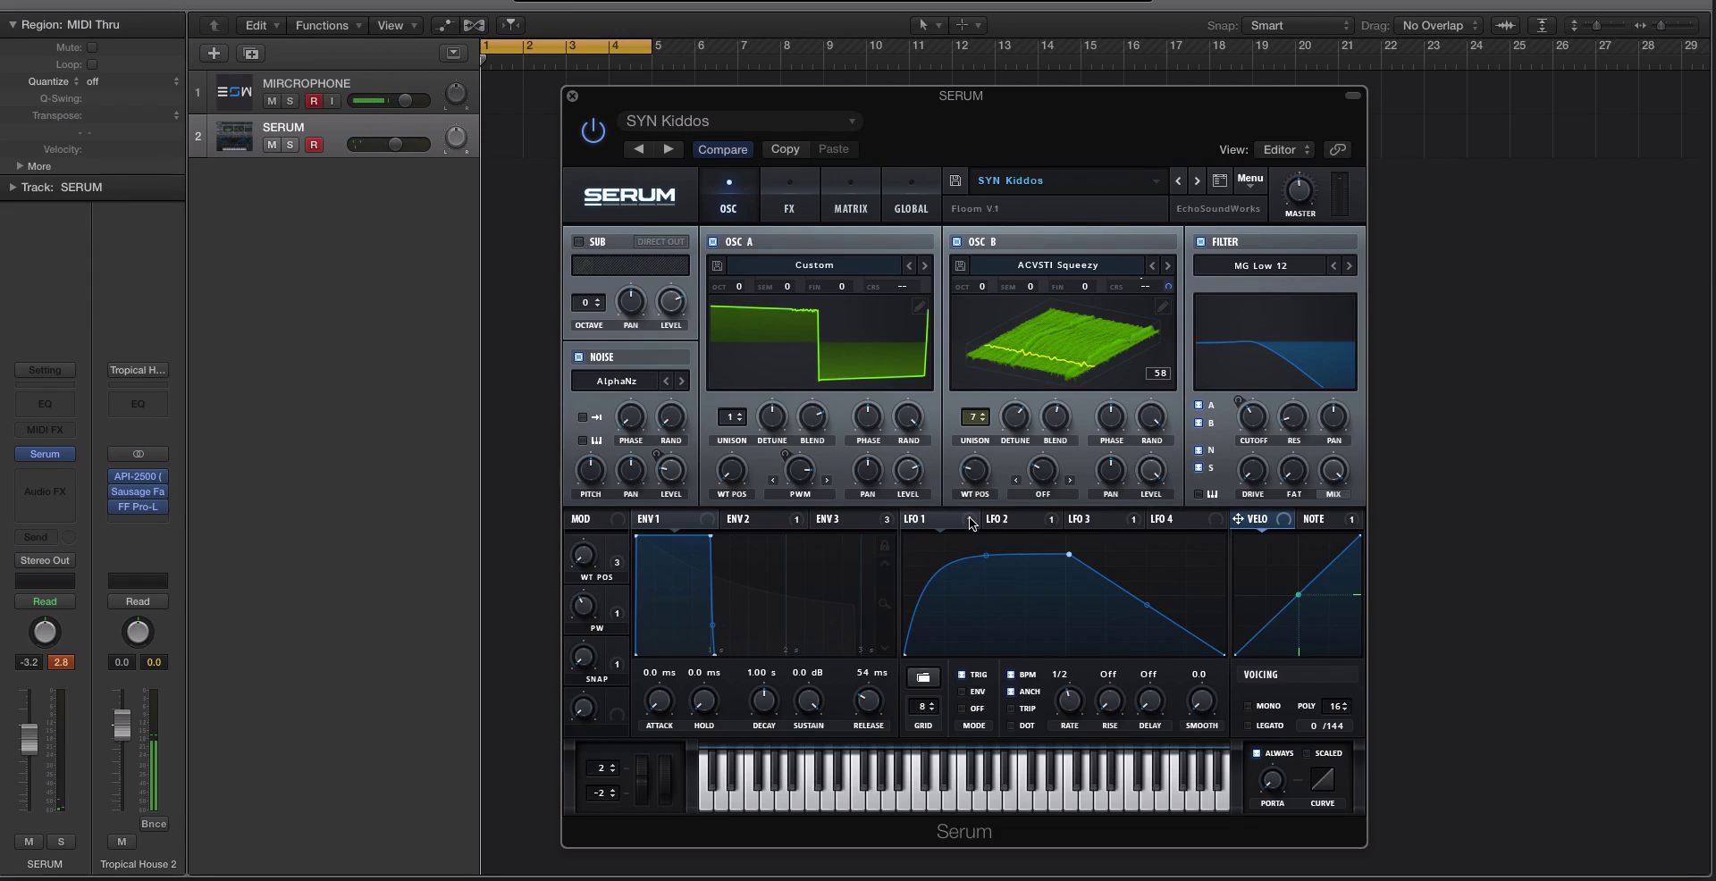
mouse_move(973, 524)
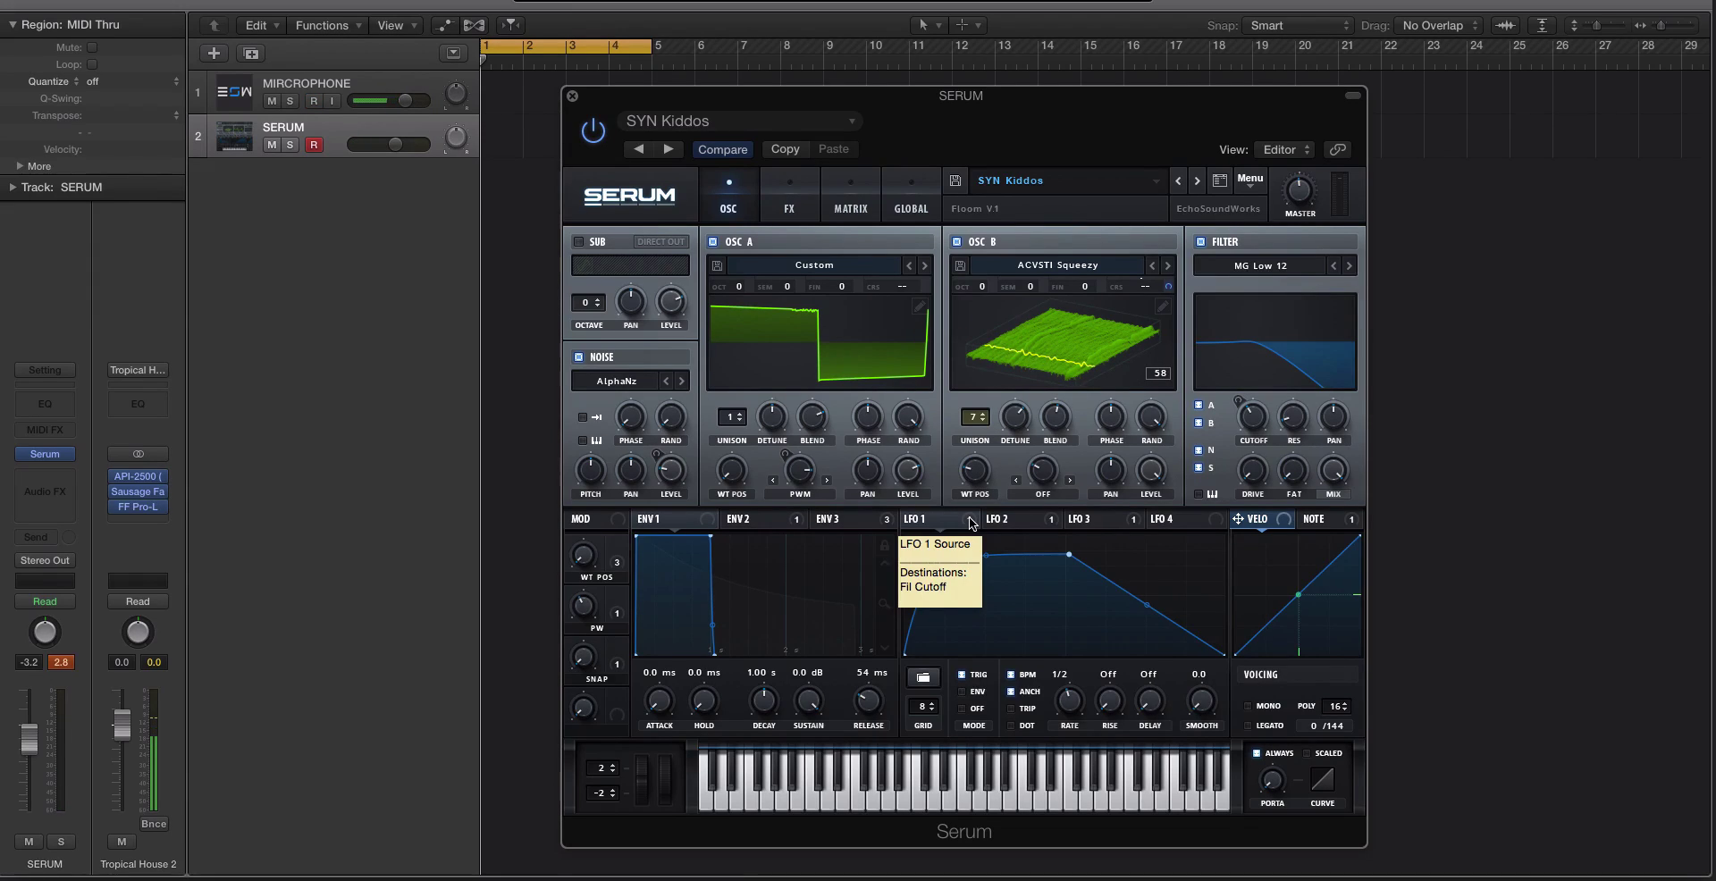